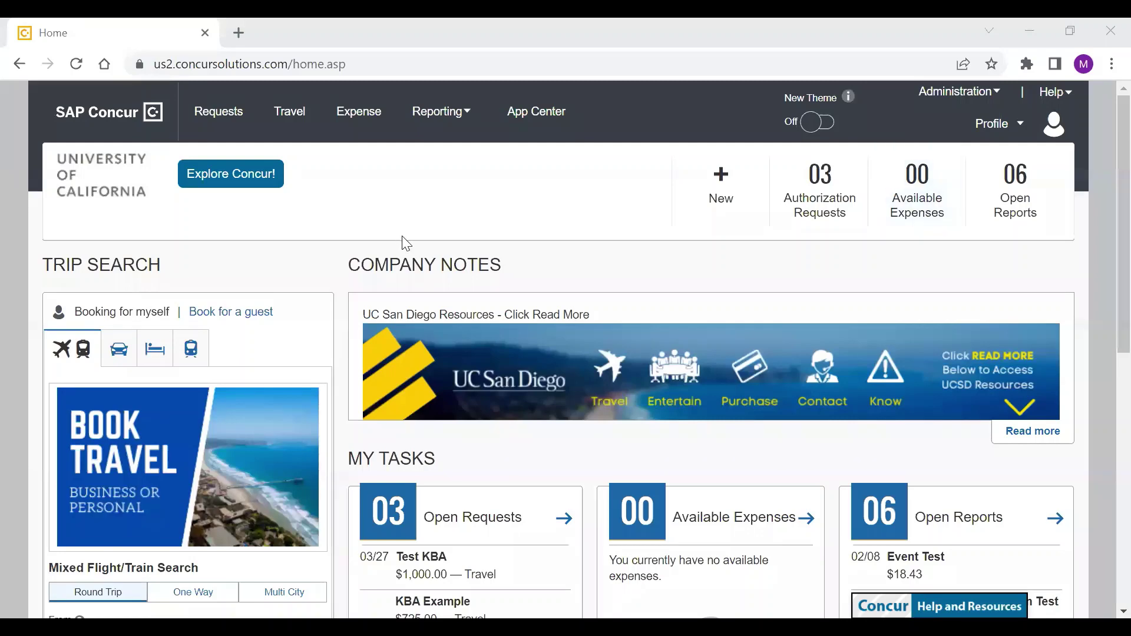
Go to the Requests library in SAP Concur.
{"action": "left_click", "coordinate": [227, 133]}
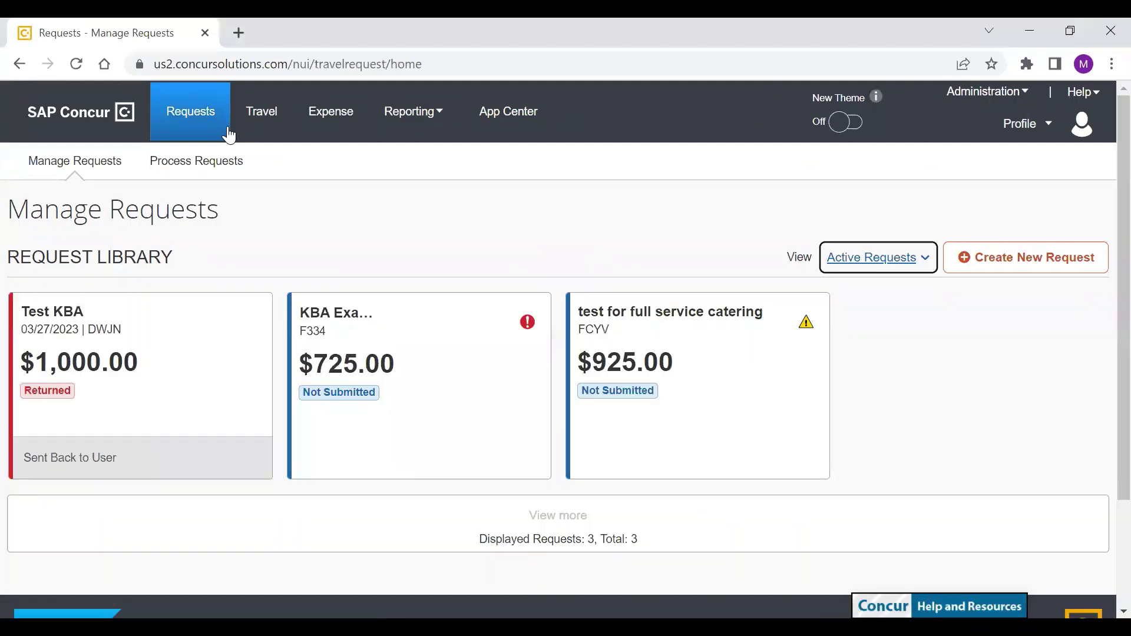
Start a new request named 'Travel Request demo', Out-of-State type, purpose Attending/Presenting at a conference.
{"action": "left_click", "coordinate": [1059, 268]}
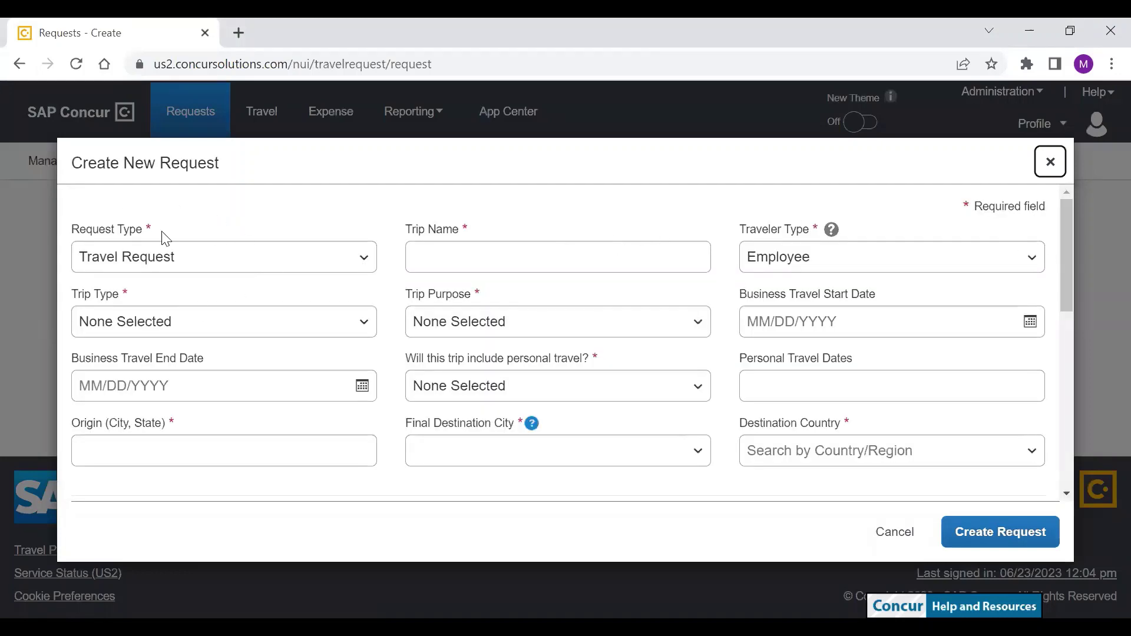
{"action": "left_click", "coordinate": [461, 254]}
{"action": "type", "text": "Travel Req"}
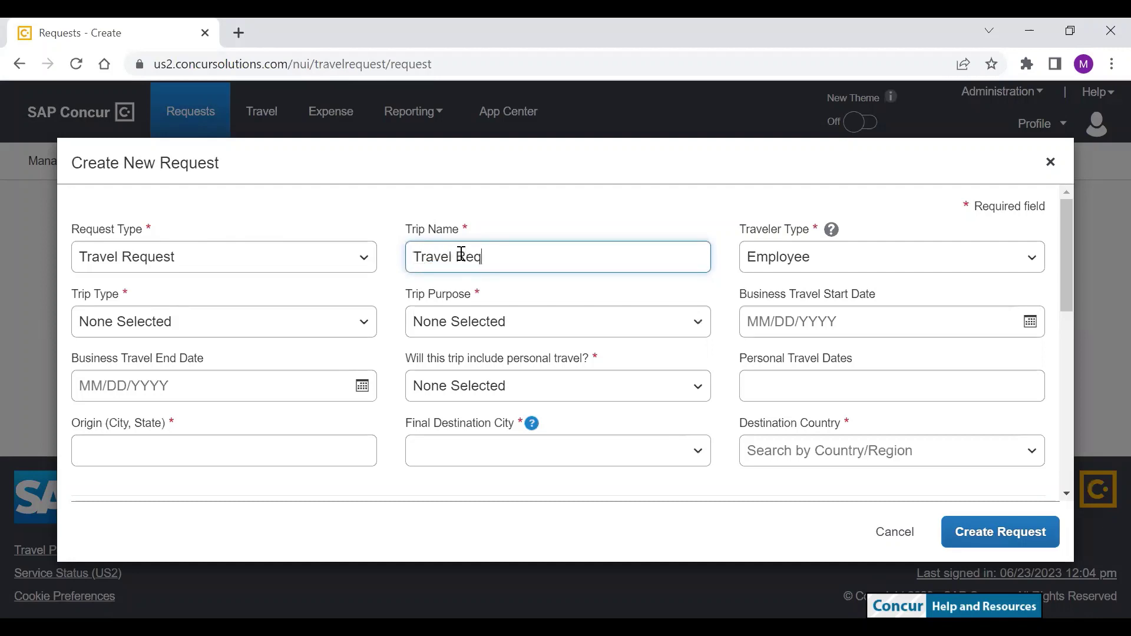
{"action": "type", "text": "ue"}
{"action": "type", "text": "ue"}
{"action": "left_click", "coordinate": [325, 322]}
{"action": "scroll", "coordinate": [278, 399], "scroll_direction": "down", "scroll_amount": 2}
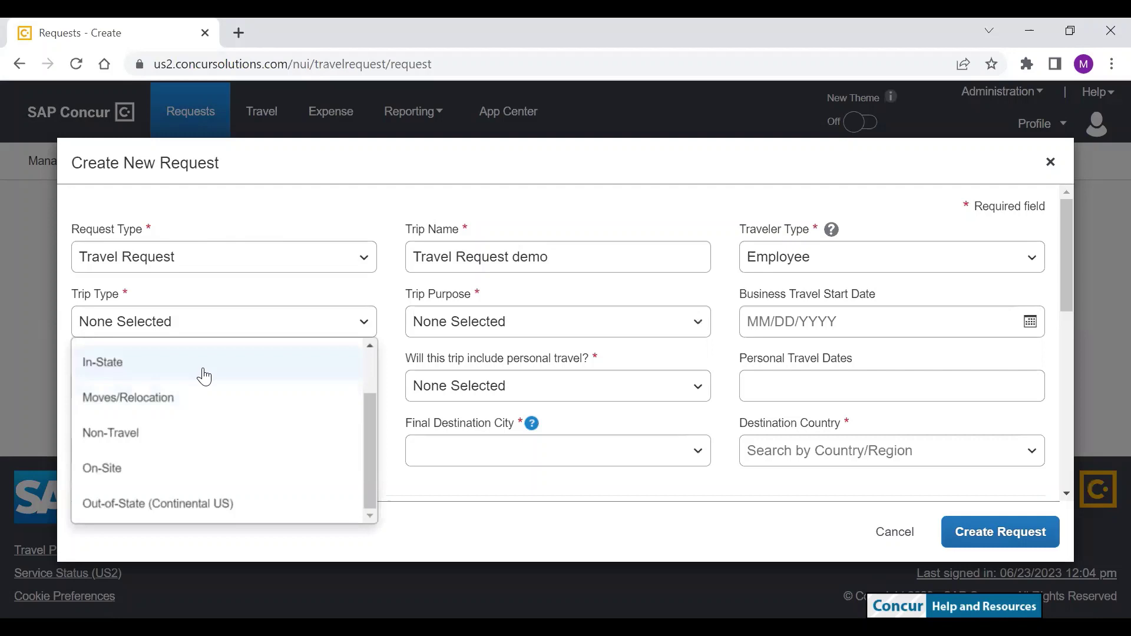
{"action": "left_click", "coordinate": [165, 503]}
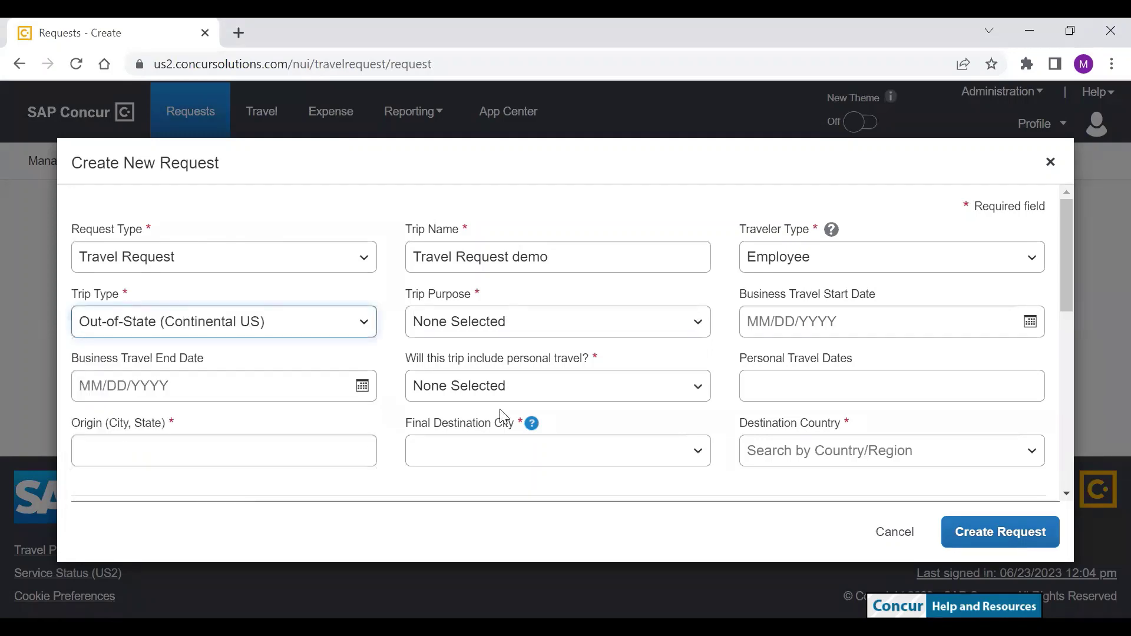
{"action": "left_click", "coordinate": [620, 321]}
{"action": "scroll", "coordinate": [614, 358], "scroll_direction": "down", "scroll_amount": 2}
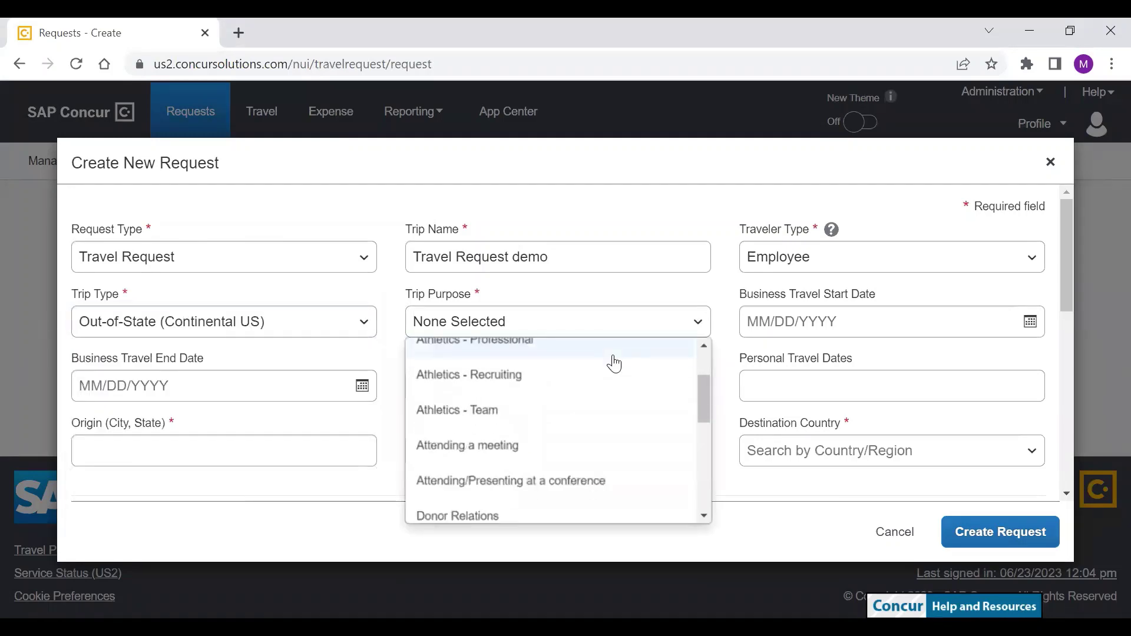
{"action": "scroll", "coordinate": [592, 380], "scroll_direction": "down", "scroll_amount": 2}
{"action": "left_click", "coordinate": [576, 393]}
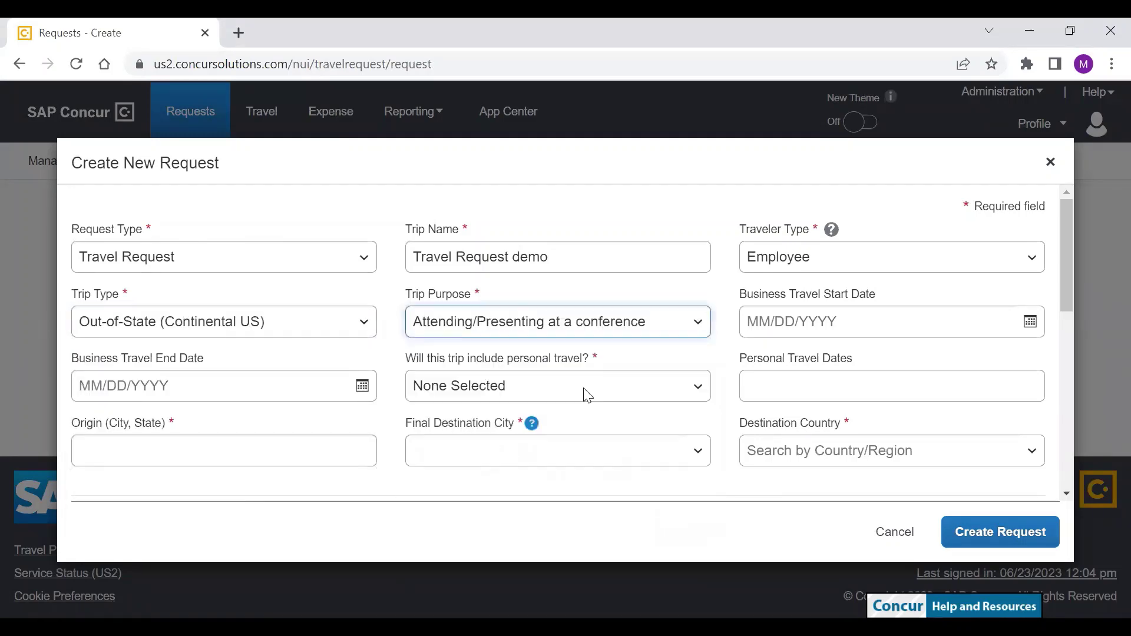
Set the business travel dates to 06/26/2023 through 06/30/2023.
{"action": "left_click", "coordinate": [1028, 324]}
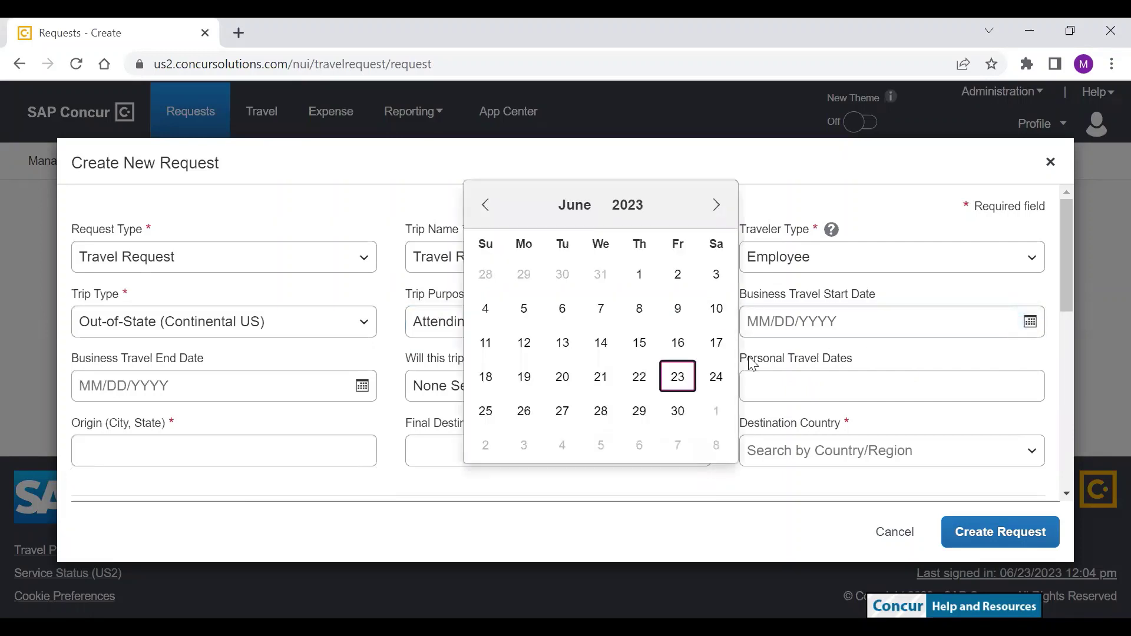
{"action": "left_click", "coordinate": [524, 411]}
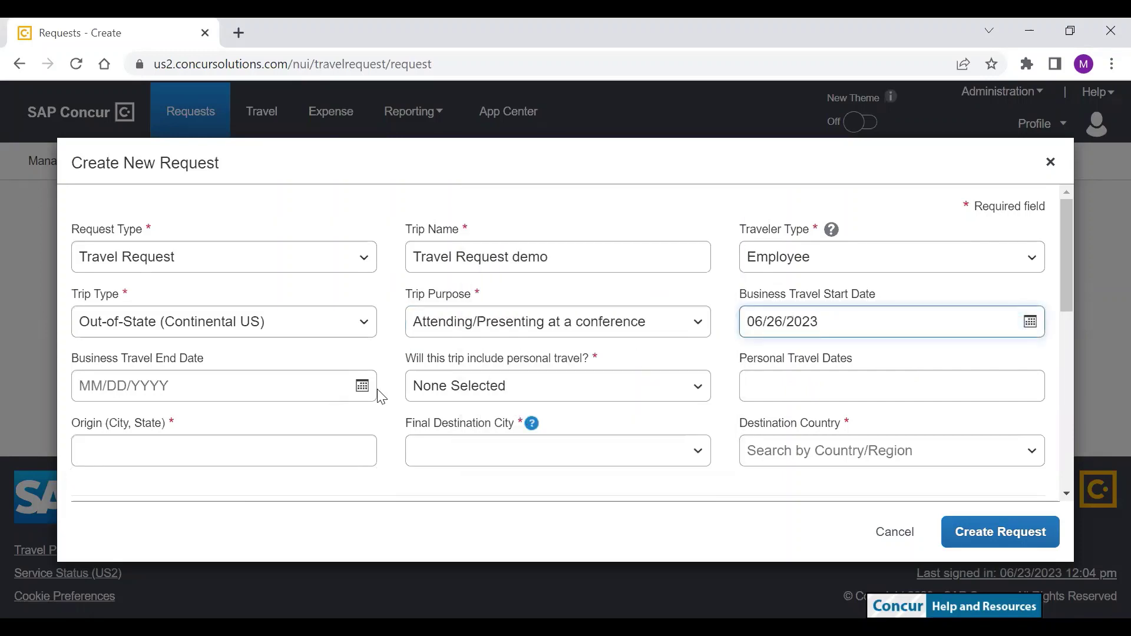
{"action": "left_click", "coordinate": [361, 389]}
{"action": "left_click", "coordinate": [294, 322]}
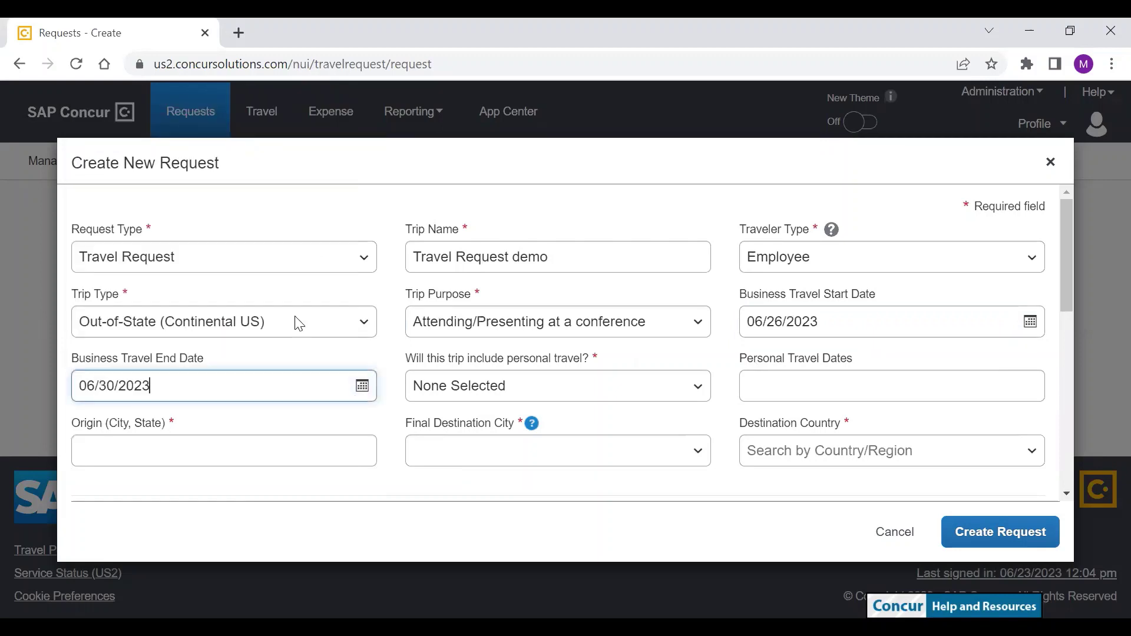
{"action": "scroll", "coordinate": [606, 265], "scroll_direction": "down", "scroll_amount": 1}
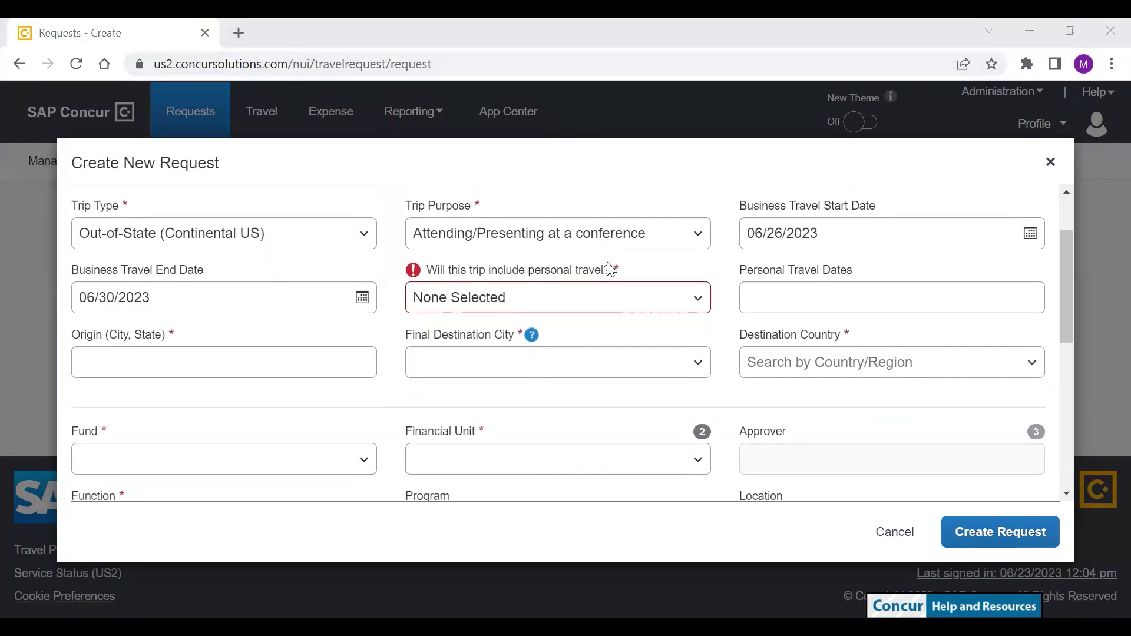
Mark no personal travel, origin San Diego, final destination Houston, United States.
{"action": "left_click", "coordinate": [697, 305]}
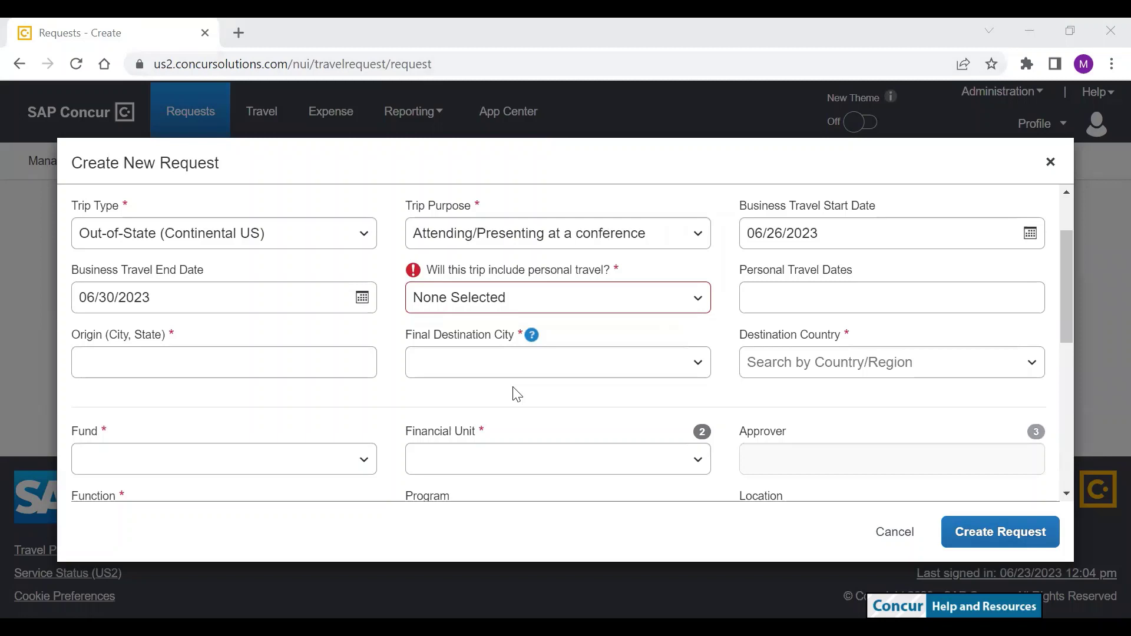
{"action": "left_click", "coordinate": [484, 410]}
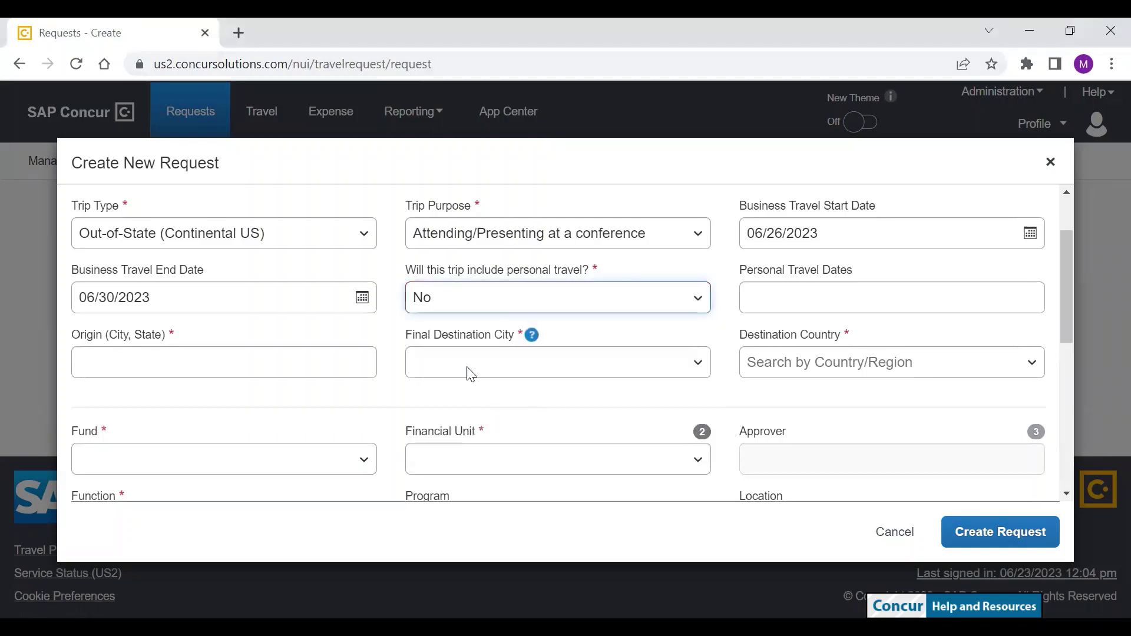
{"action": "left_click", "coordinate": [257, 363]}
{"action": "type", "text": "San D"}
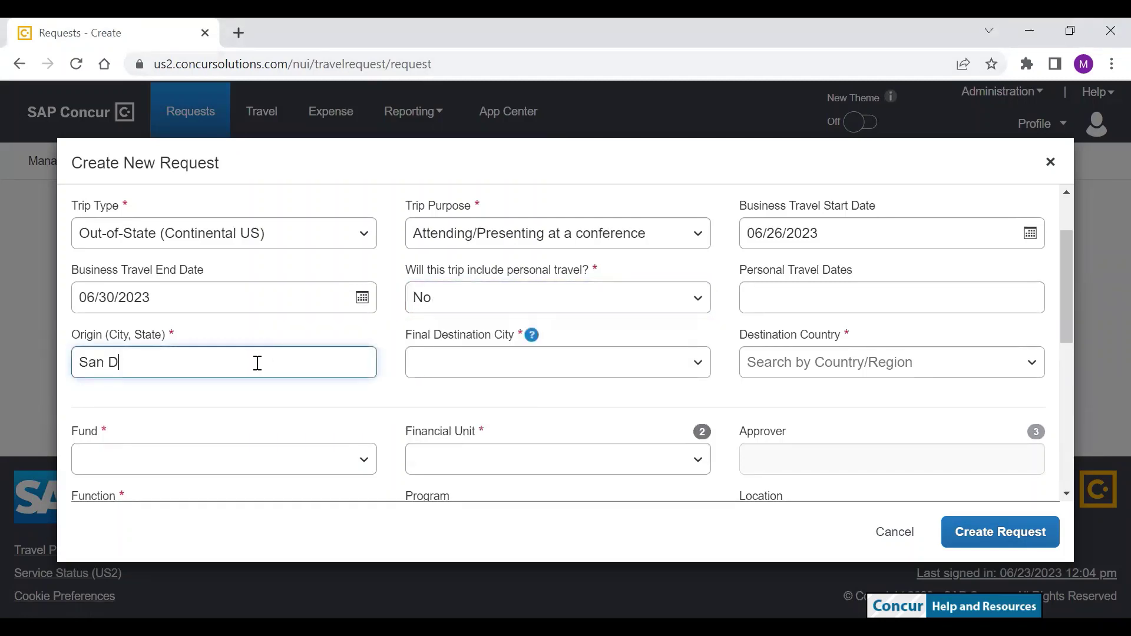
{"action": "type", "text": "iego"}
{"action": "left_click", "coordinate": [493, 362]}
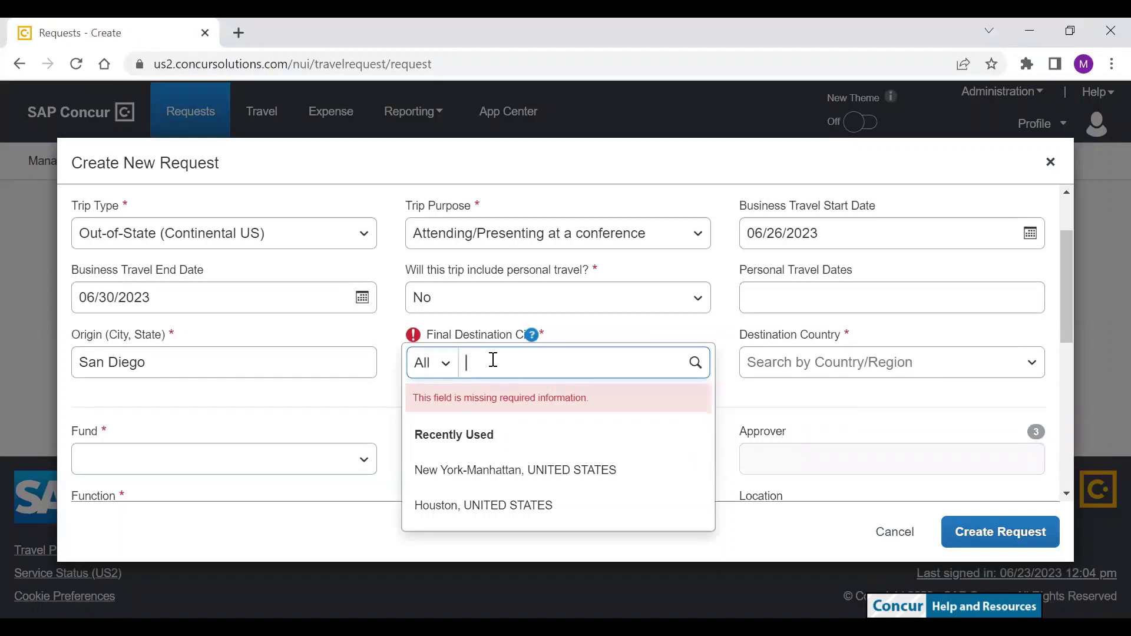
{"action": "type", "text": "Houst"}
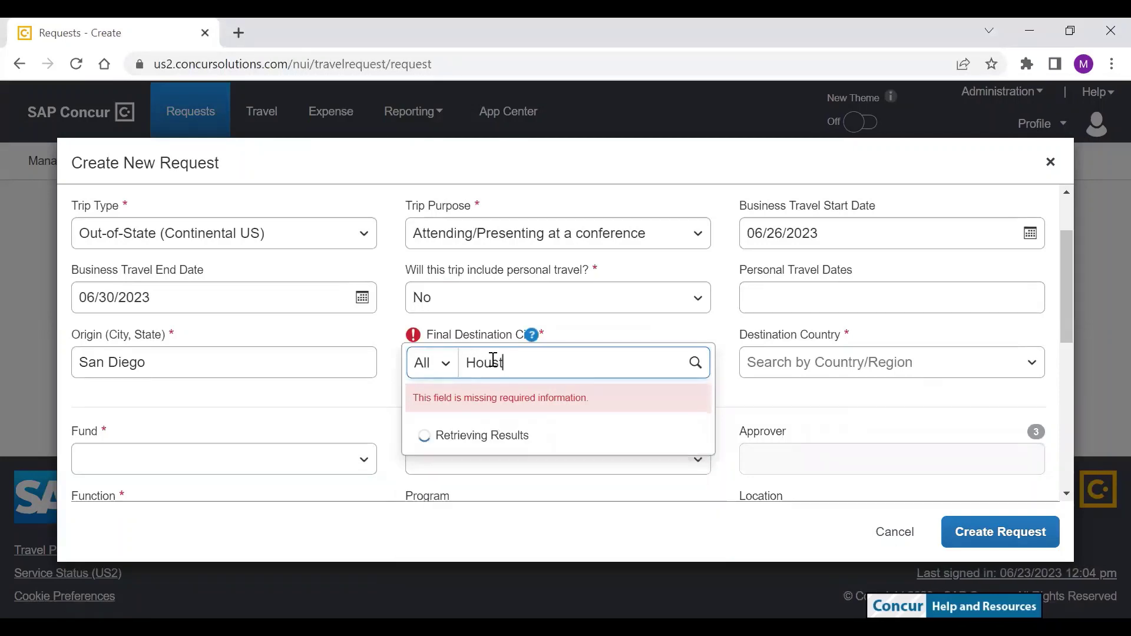
{"action": "left_click", "coordinate": [455, 555]}
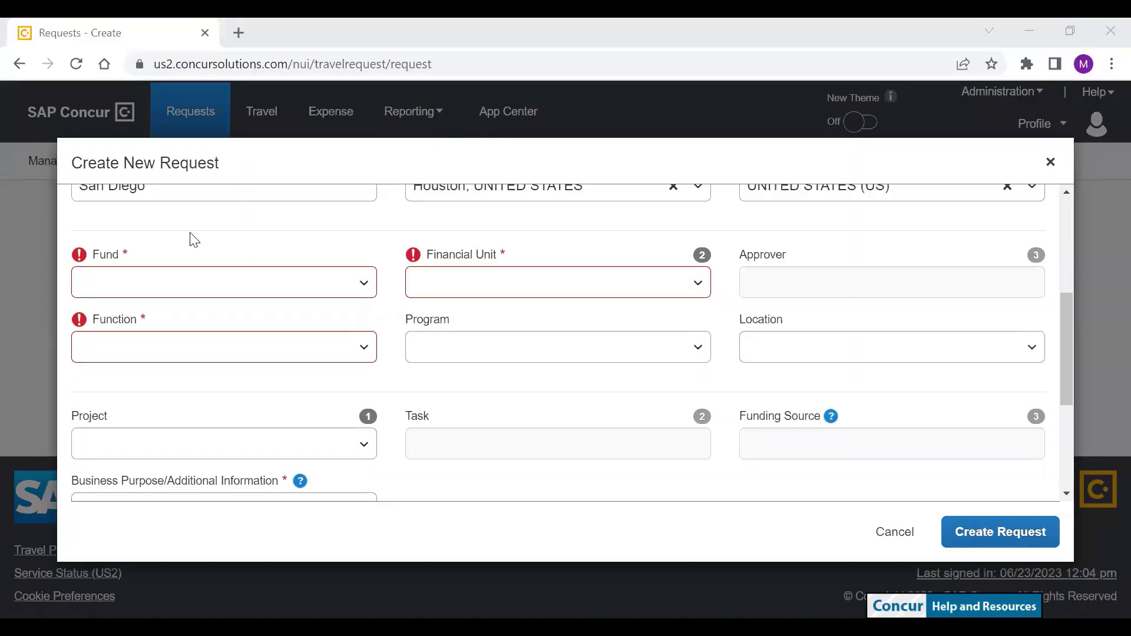
Charge the trip to University Core Funds fund and the Disbursement and Travel financial unit.
{"action": "left_click", "coordinate": [204, 294]}
{"action": "type", "text": "13991"}
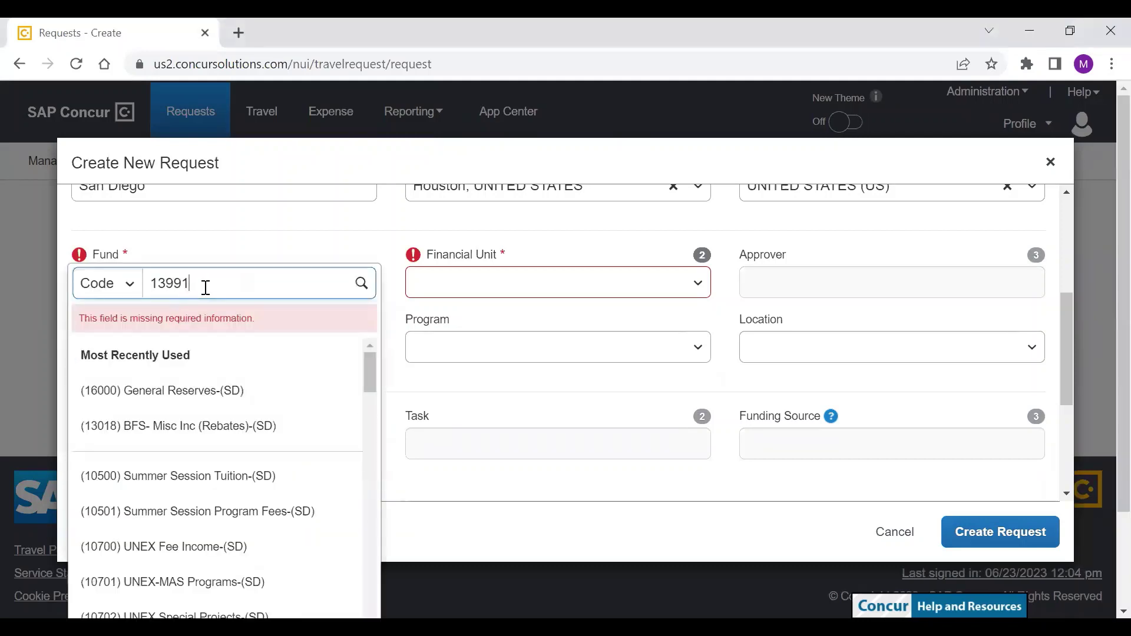
{"action": "left_click", "coordinate": [199, 477]}
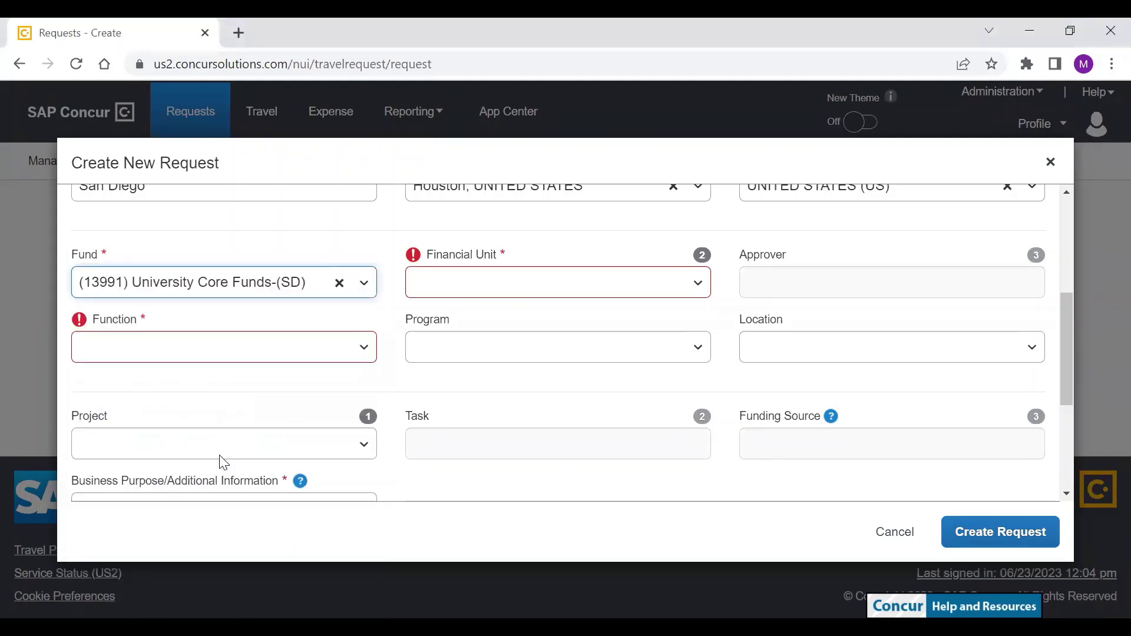
{"action": "left_click", "coordinate": [520, 290]}
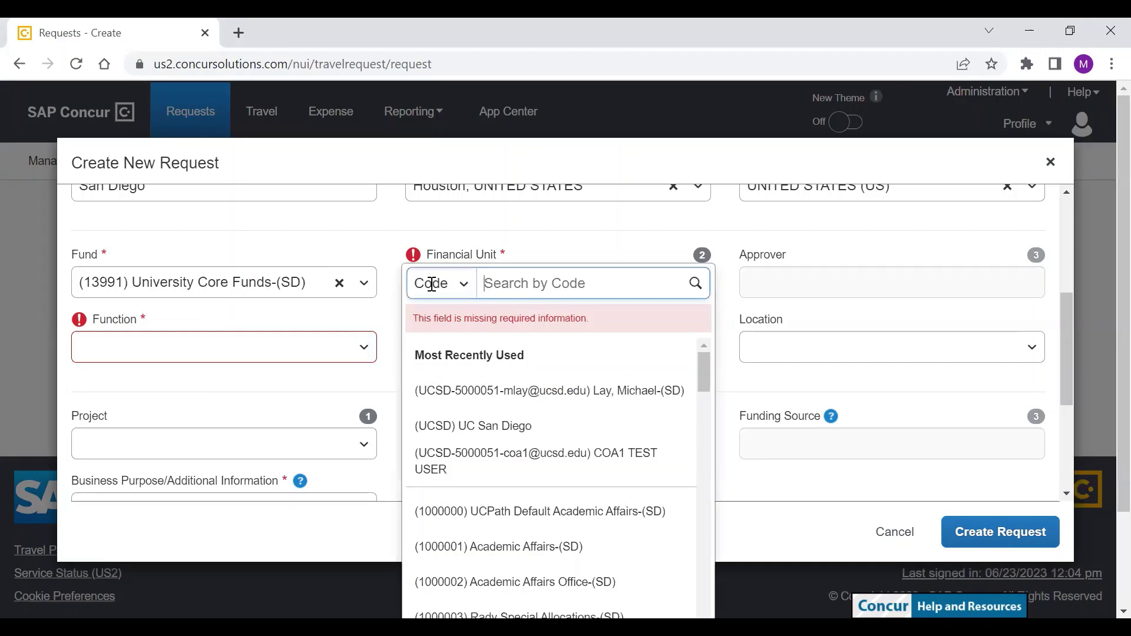
{"action": "left_click", "coordinate": [463, 288]}
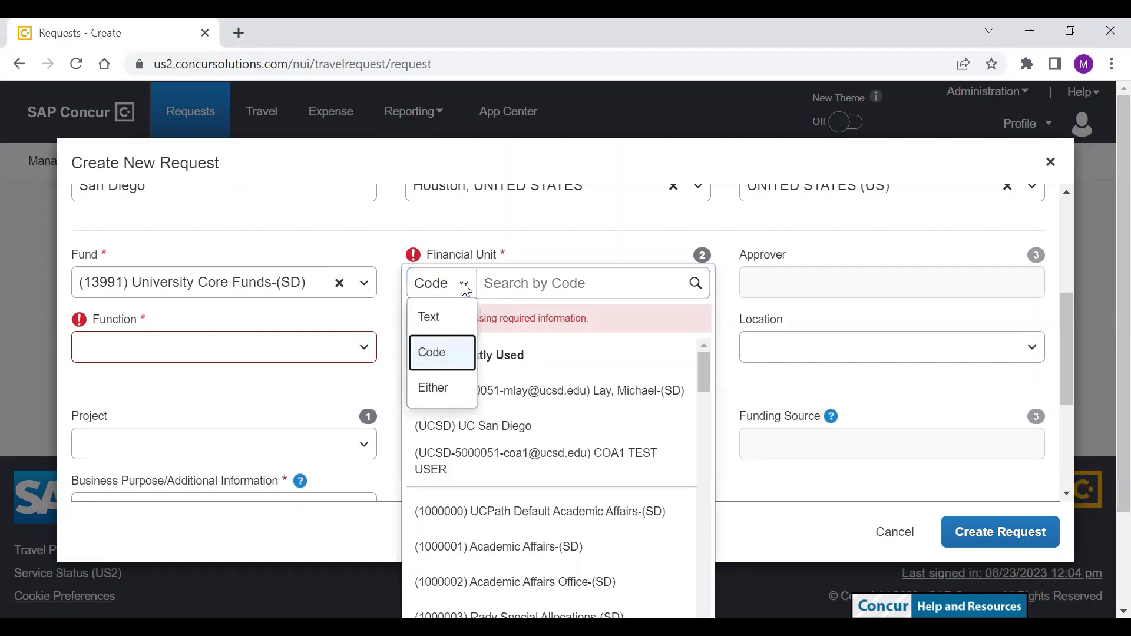
{"action": "left_click", "coordinate": [540, 283]}
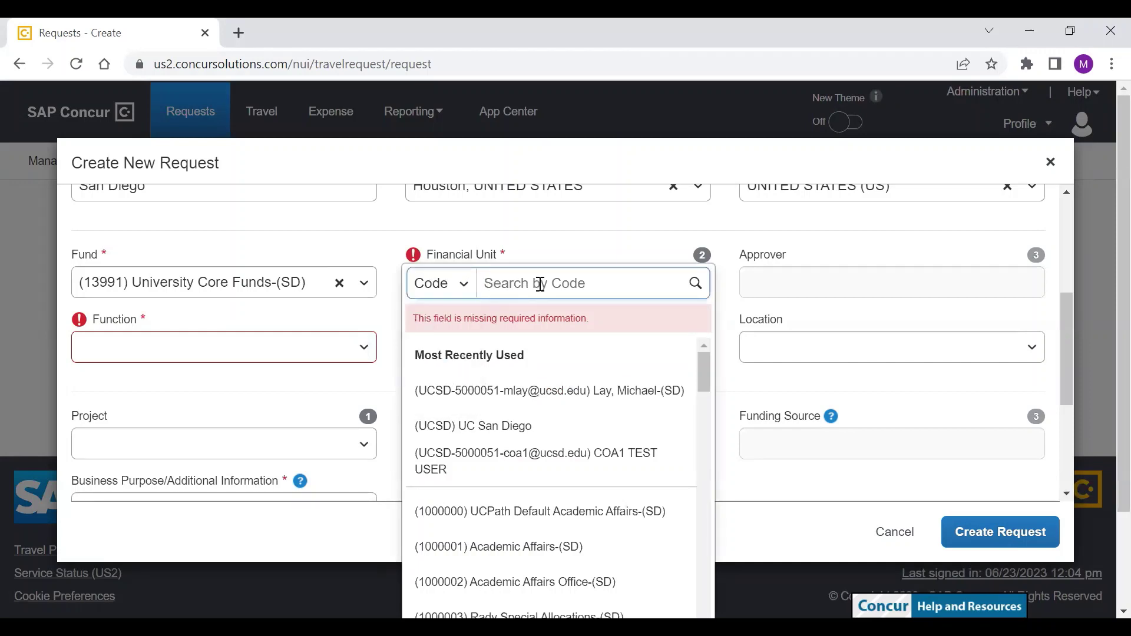
{"action": "type", "text": "50000"}
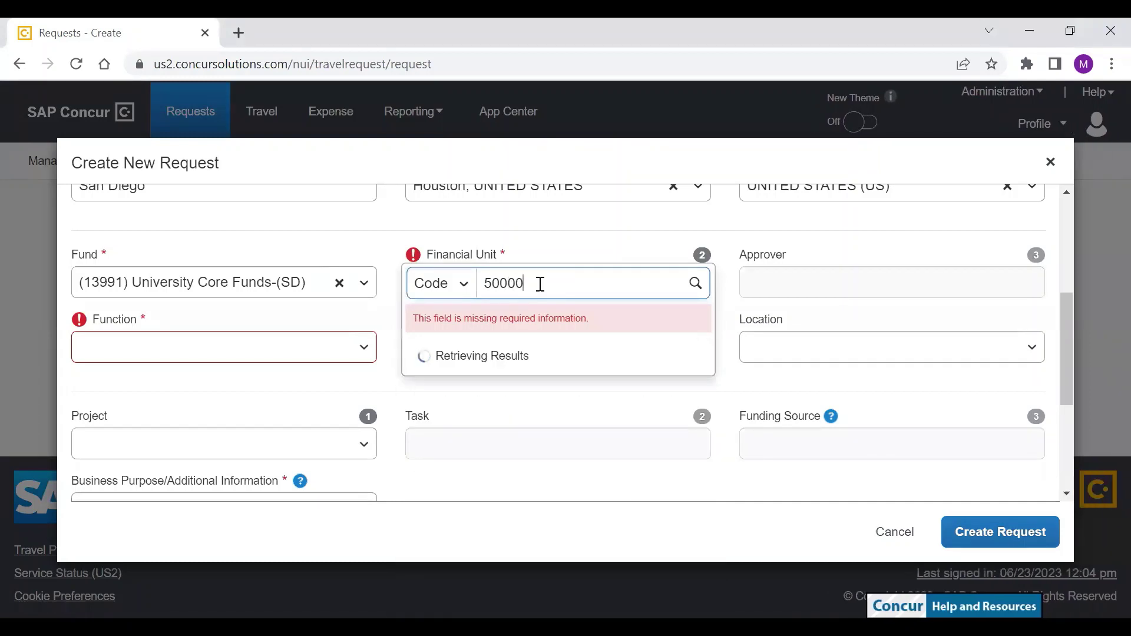
{"action": "type", "text": "051"}
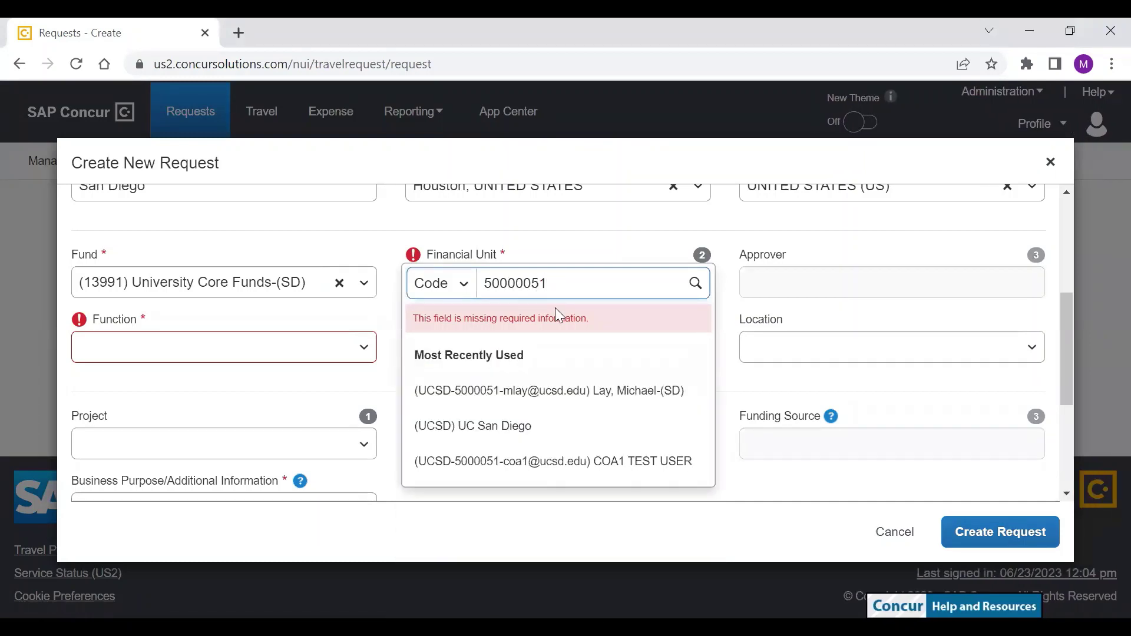
{"action": "key", "text": "BackSpace"}
{"action": "key", "text": "BackSpace"}
{"action": "key", "text": "BackSpace"}
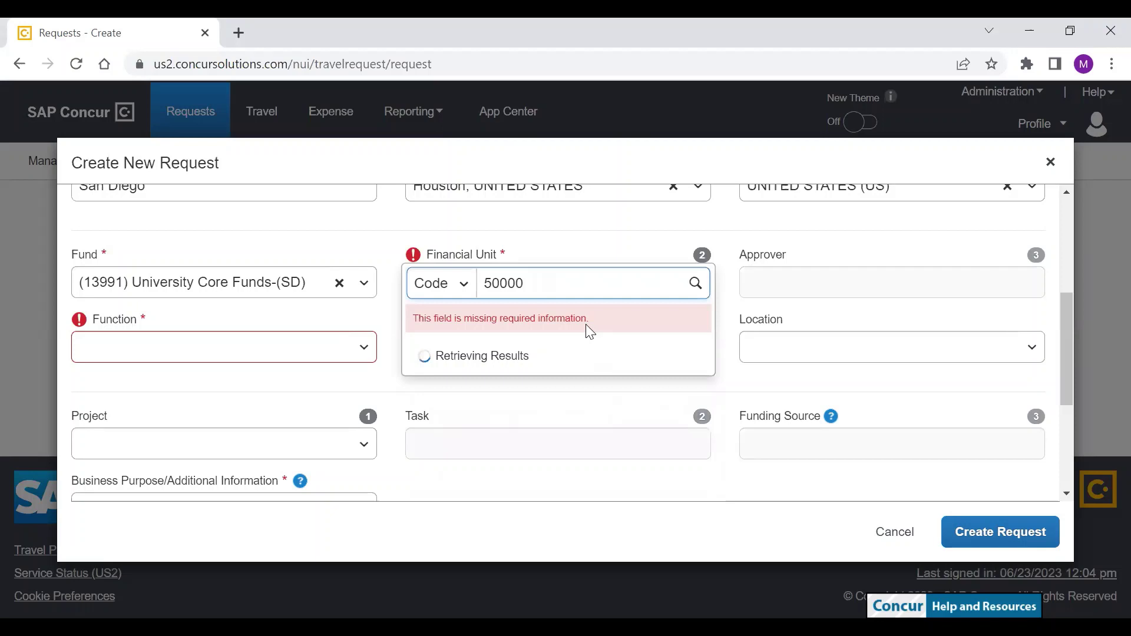
{"action": "type", "text": "51"}
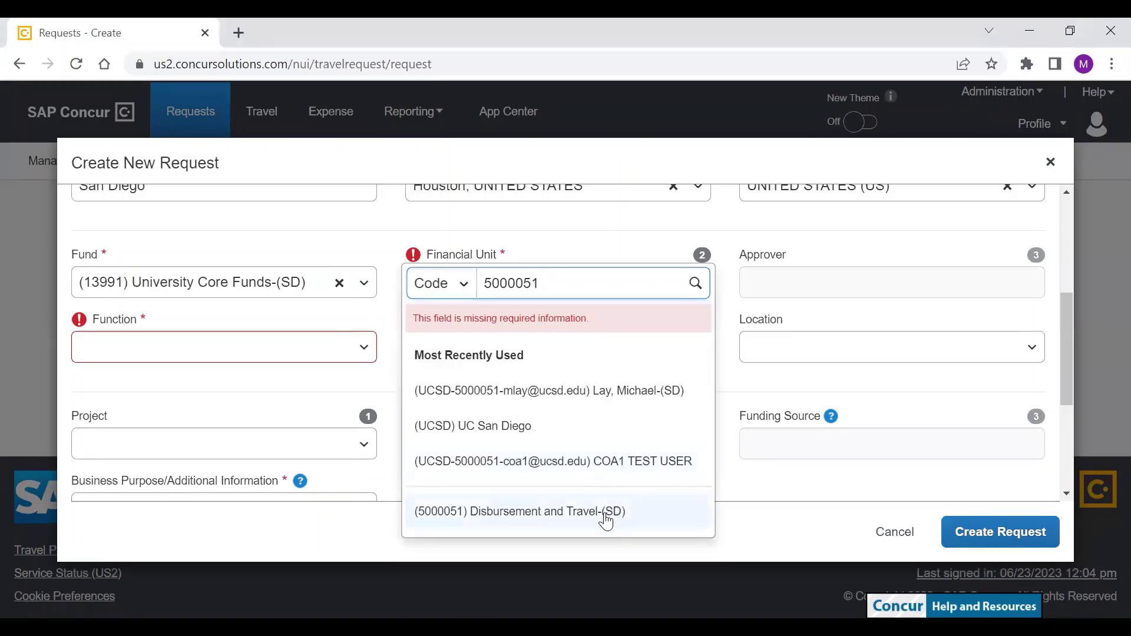
{"action": "left_click", "coordinate": [603, 513]}
Assign the request's approver and set the function to (720) Institutional Support-(SD).
{"action": "left_click", "coordinate": [838, 281]}
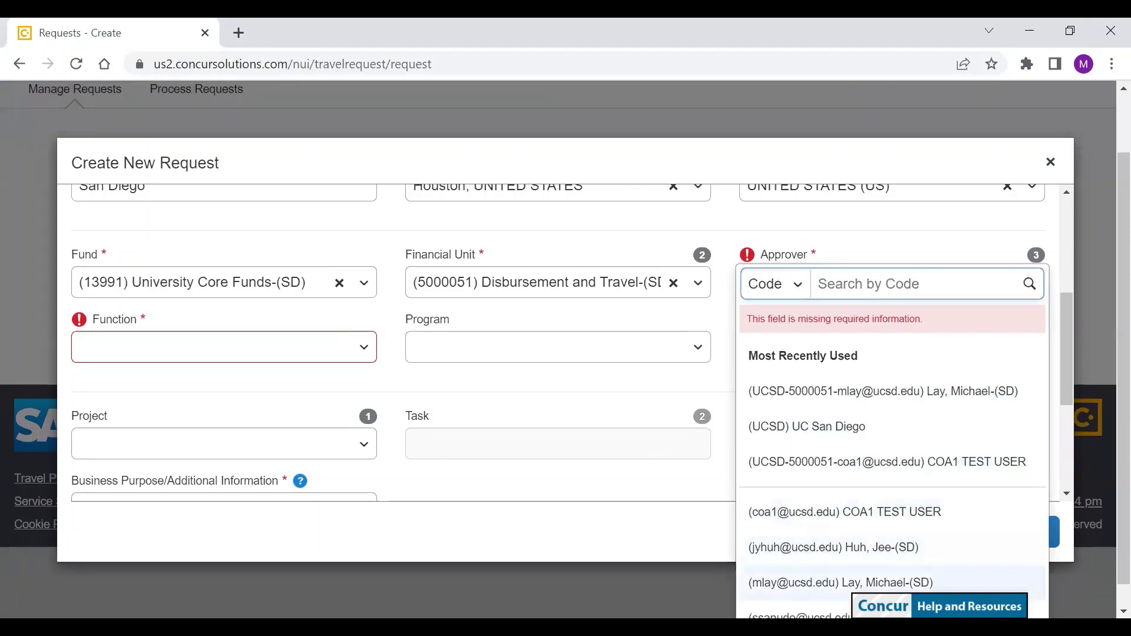
{"action": "left_click", "coordinate": [848, 582]}
{"action": "left_click", "coordinate": [219, 344]}
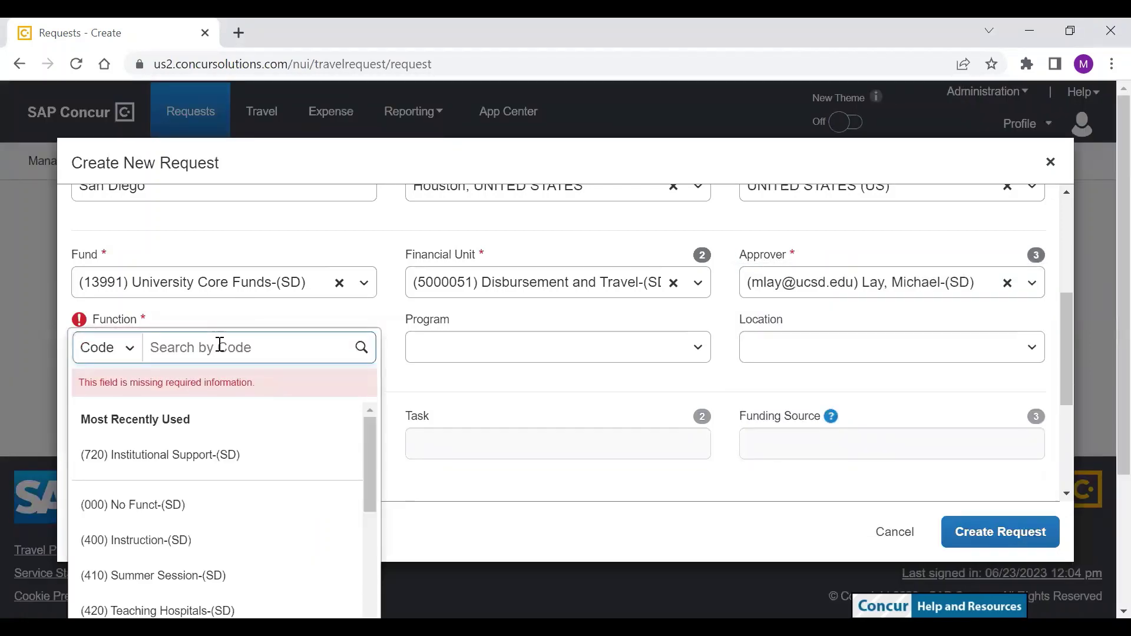
{"action": "type", "text": "720"}
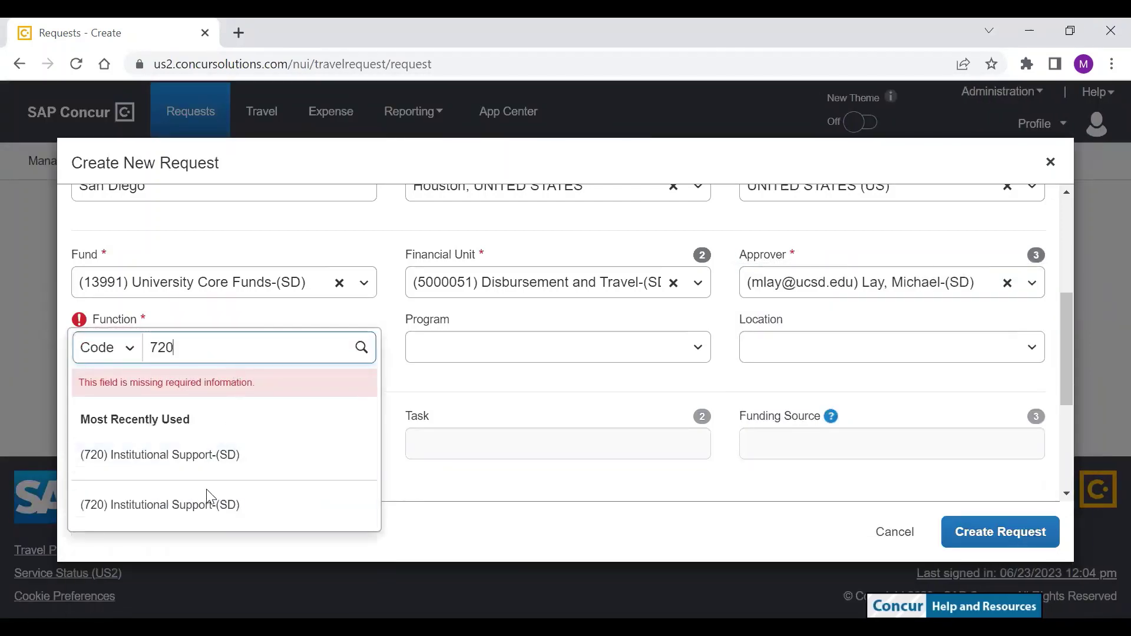
{"action": "left_click", "coordinate": [206, 499]}
{"action": "scroll", "coordinate": [337, 389], "scroll_direction": "down", "scroll_amount": 1}
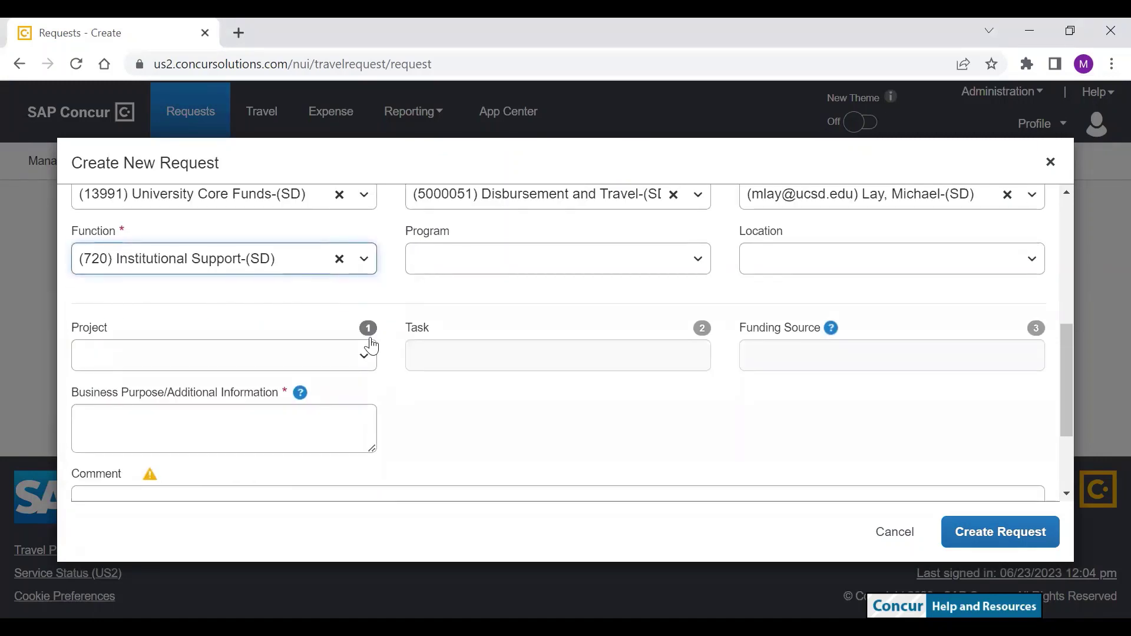
Assign project 1000034 OSS BG Stipends and task (1) PHI Block Grant Stipends-(SD).
{"action": "left_click", "coordinate": [256, 358]}
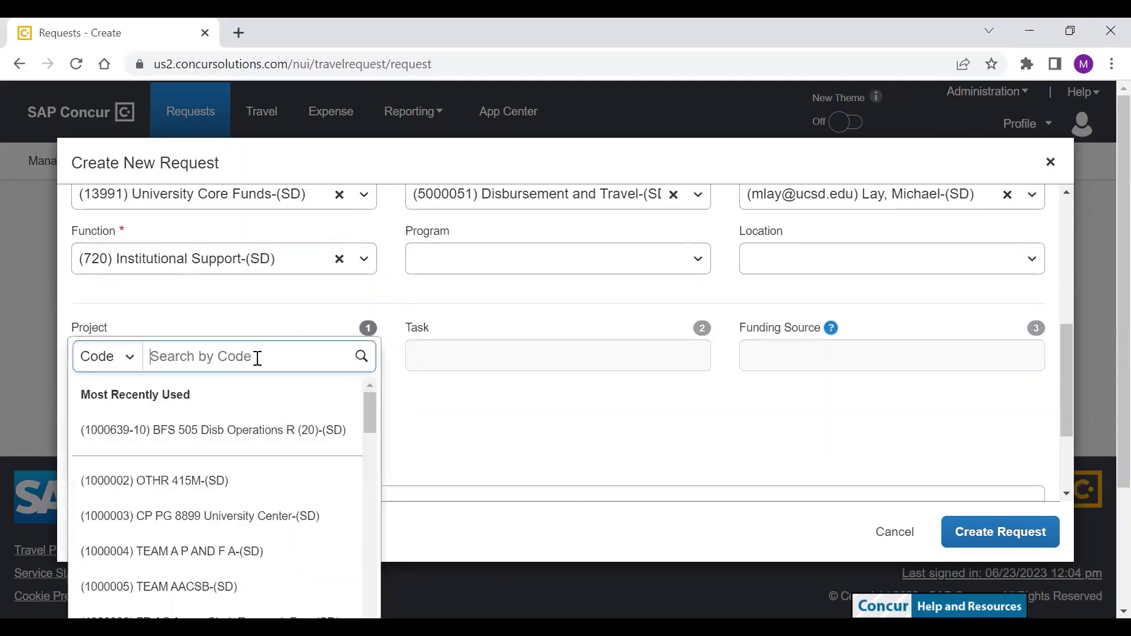
{"action": "scroll", "coordinate": [235, 530], "scroll_direction": "down", "scroll_amount": 2}
{"action": "scroll", "coordinate": [247, 505], "scroll_direction": "down", "scroll_amount": 3}
{"action": "scroll", "coordinate": [247, 505], "scroll_direction": "down", "scroll_amount": 2}
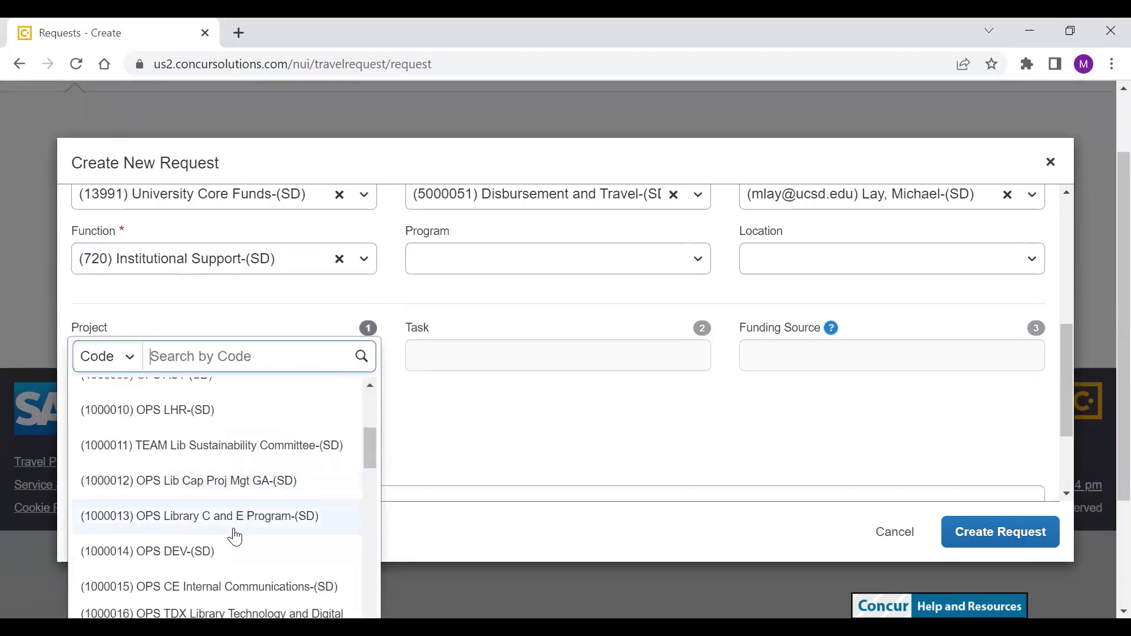
{"action": "scroll", "coordinate": [230, 566], "scroll_direction": "down", "scroll_amount": 3}
{"action": "scroll", "coordinate": [237, 525], "scroll_direction": "down", "scroll_amount": 1}
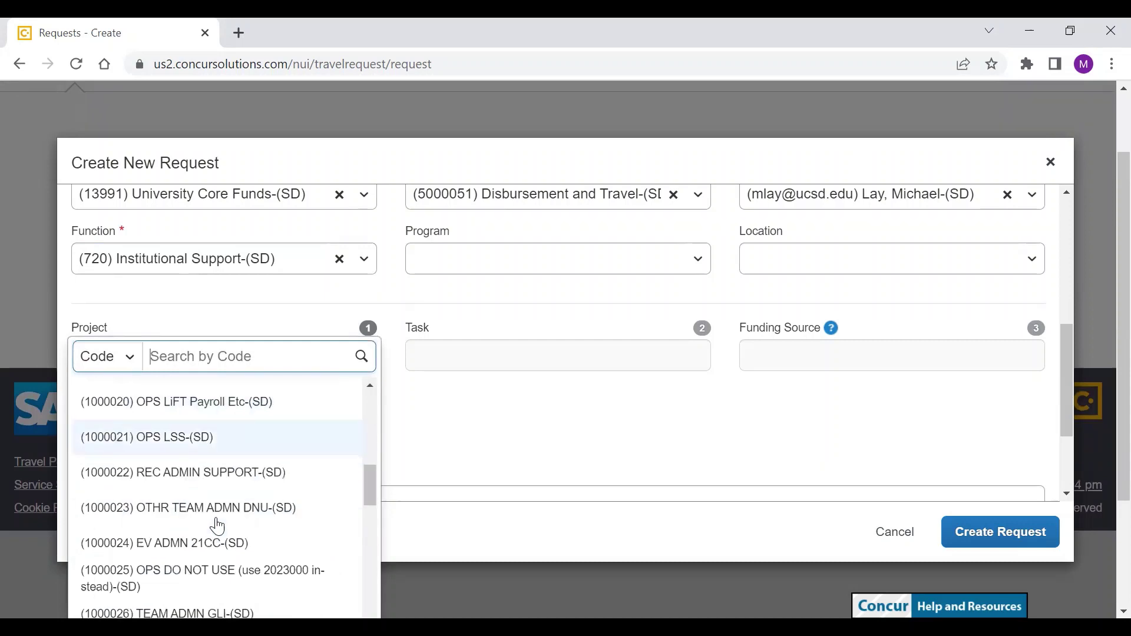
{"action": "scroll", "coordinate": [222, 530], "scroll_direction": "down", "scroll_amount": 4}
{"action": "left_click", "coordinate": [221, 442]}
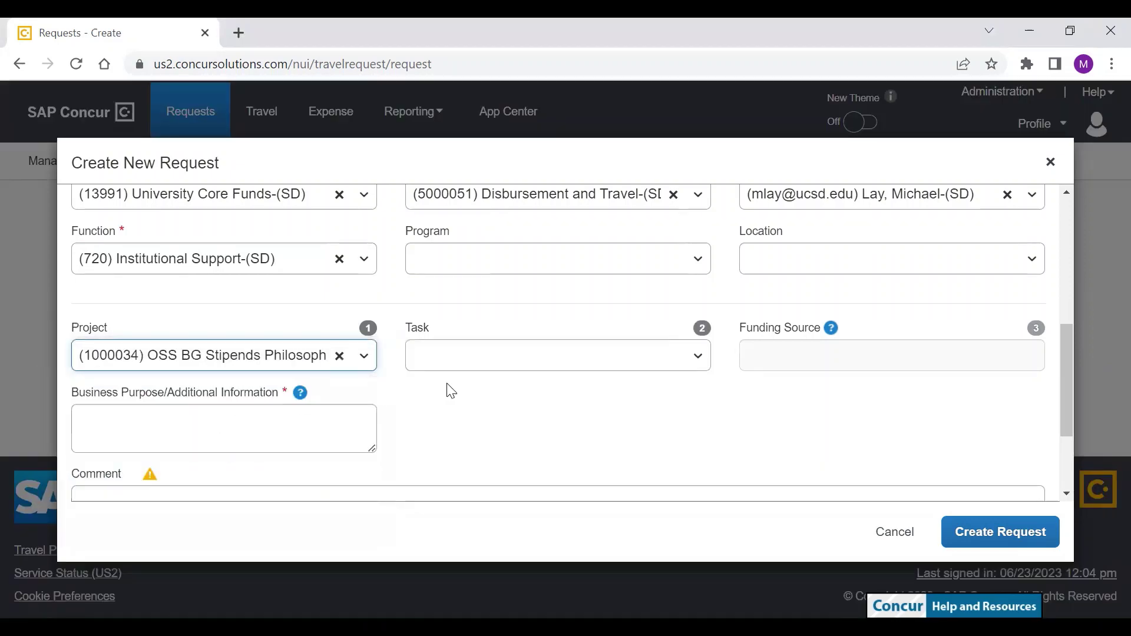
{"action": "left_click", "coordinate": [466, 362]}
{"action": "left_click", "coordinate": [506, 481]}
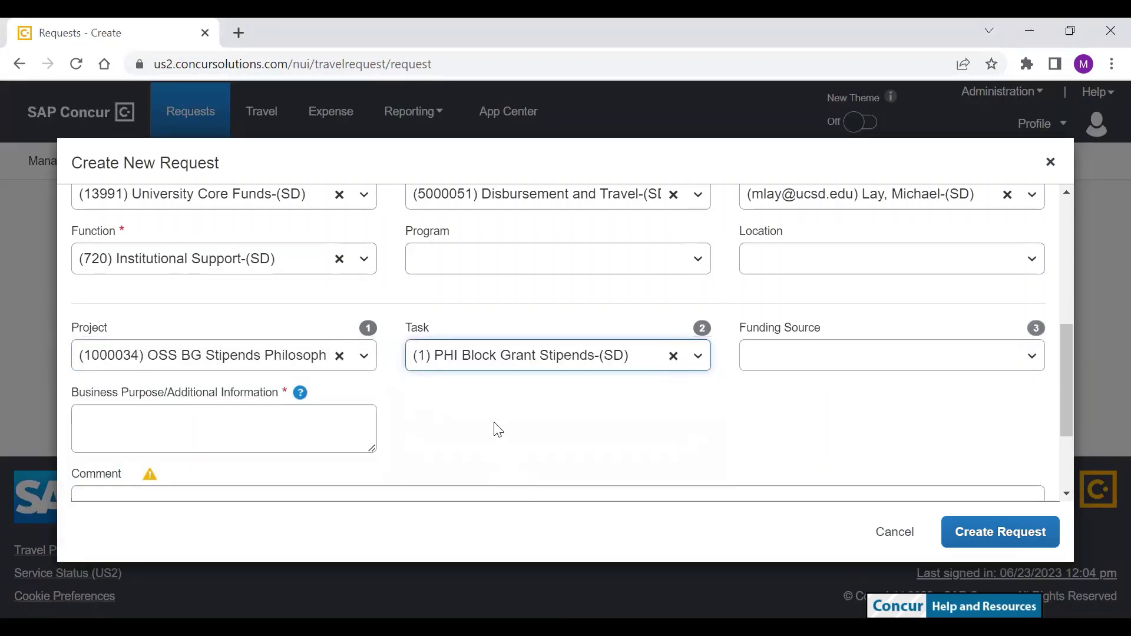
{"action": "scroll", "coordinate": [265, 345], "scroll_direction": "down", "scroll_amount": 1}
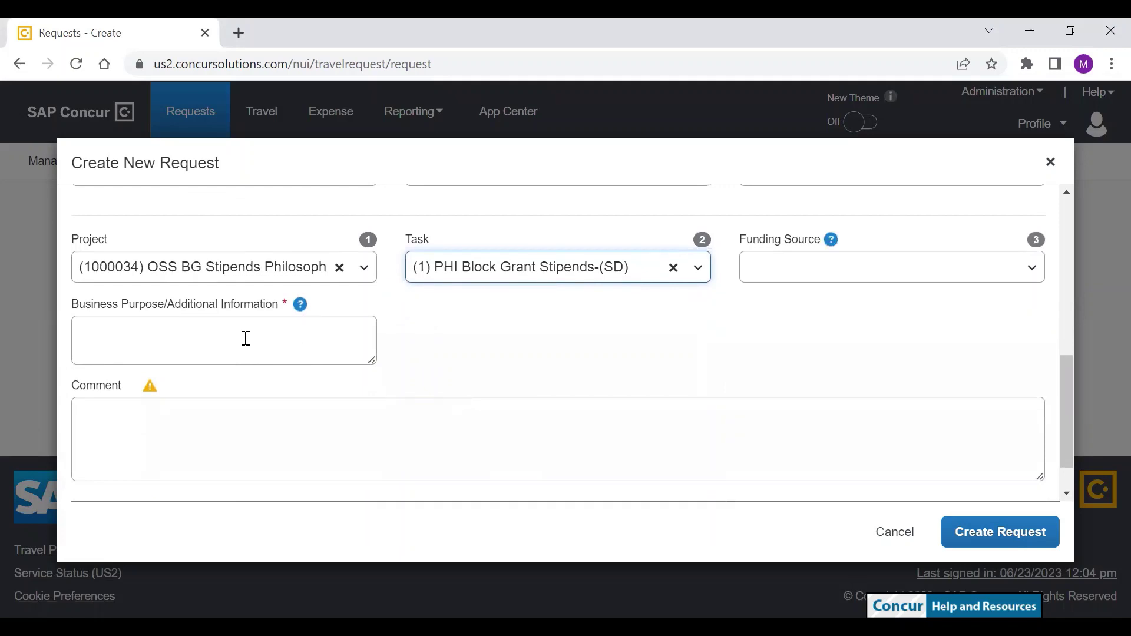
Enter the conference-attendance business purpose and create the Travel Request Demo request.
{"action": "left_click", "coordinate": [245, 338]}
{"action": "type", "text": "t"}
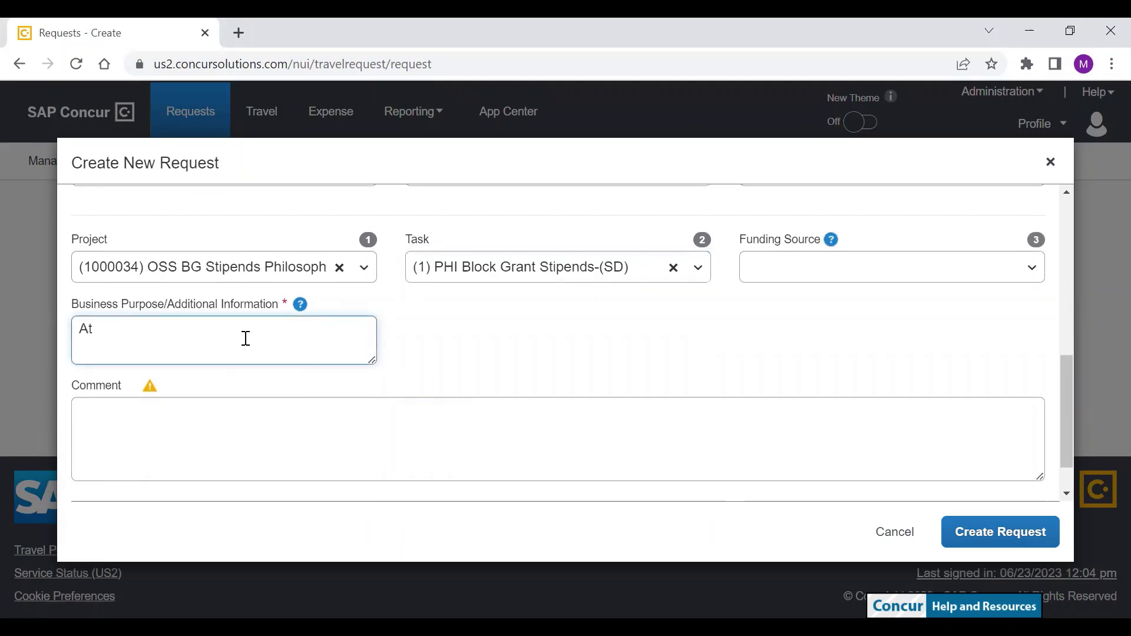
{"action": "type", "text": "tending"}
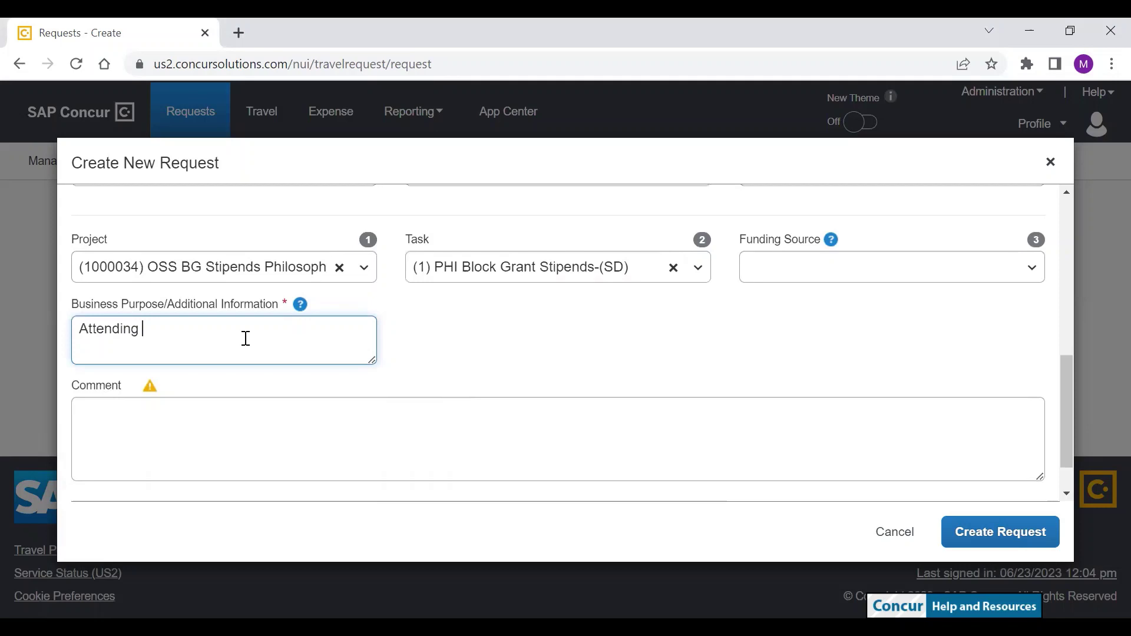
{"action": "type", "text": " XYZ Co"}
{"action": "type", "text": "nference to"}
{"action": "type", "text": " t"}
{"action": "type", "text": "alk about resea"}
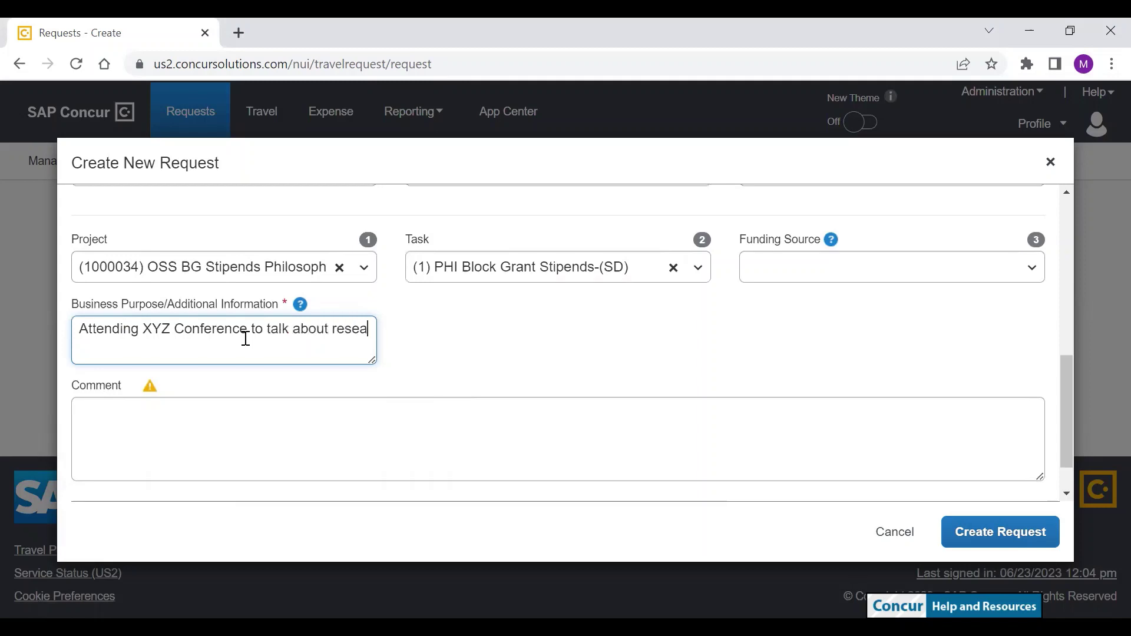
{"action": "type", "text": "rch"}
{"action": "left_click", "coordinate": [1010, 536]}
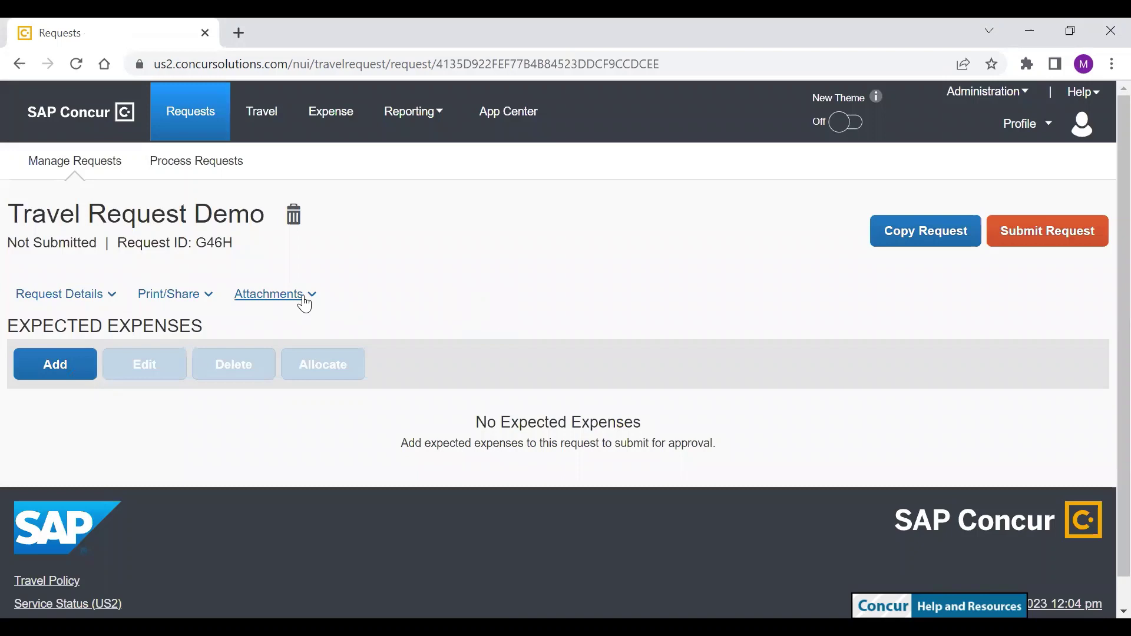
Add a 01. Air Travel expected expense of $350 to Houston, Texas and save it.
{"action": "left_click", "coordinate": [83, 364]}
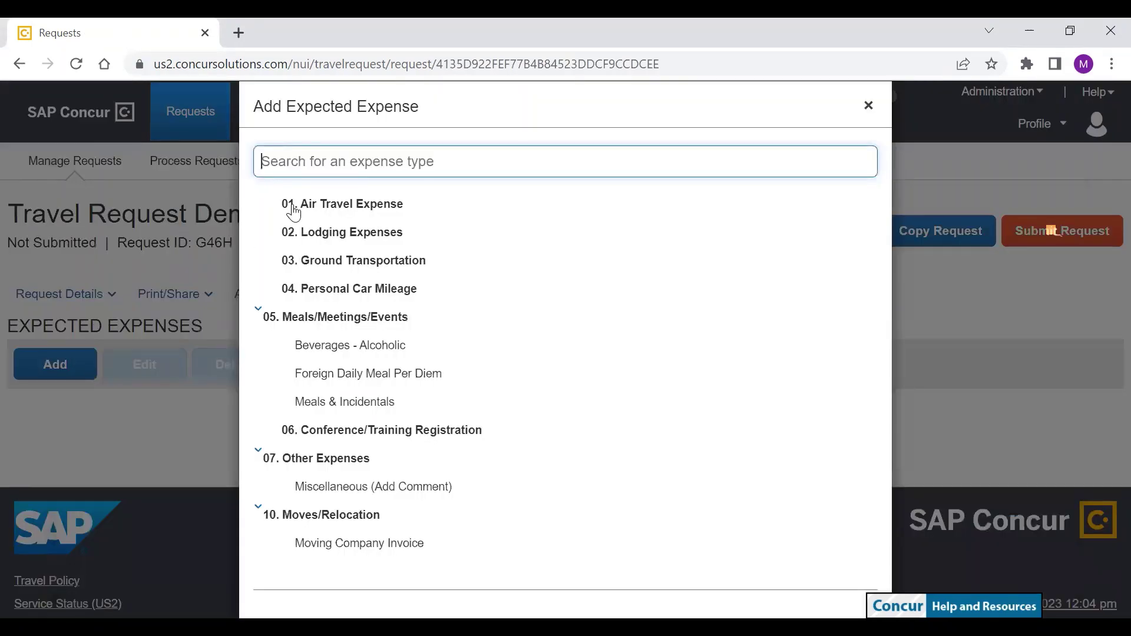
{"action": "left_click", "coordinate": [334, 204]}
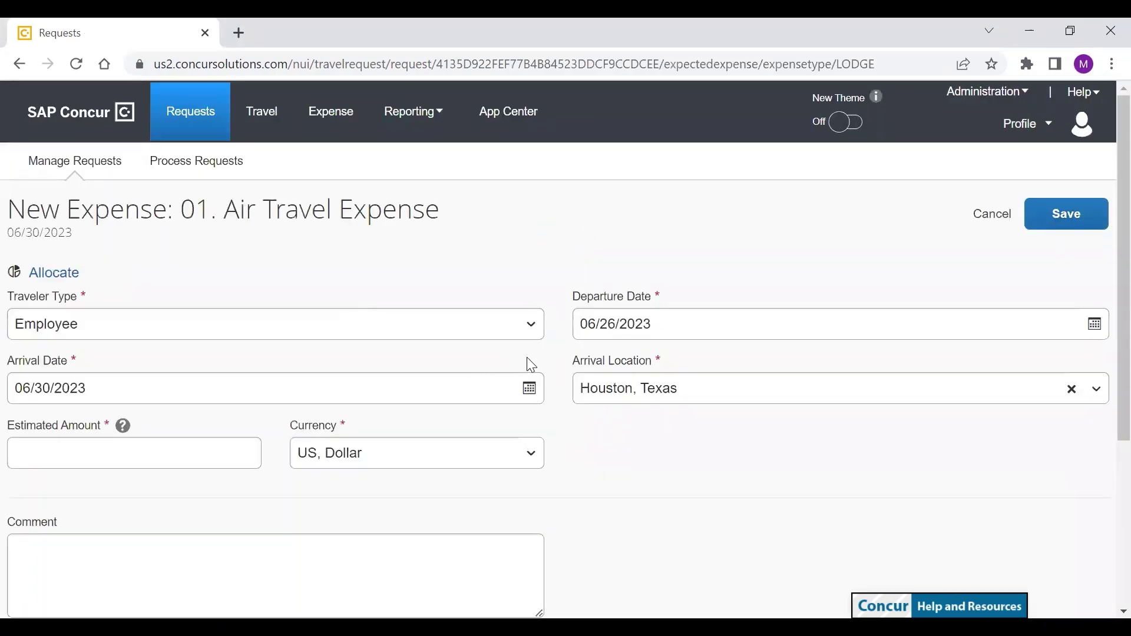
{"action": "left_click", "coordinate": [122, 453]}
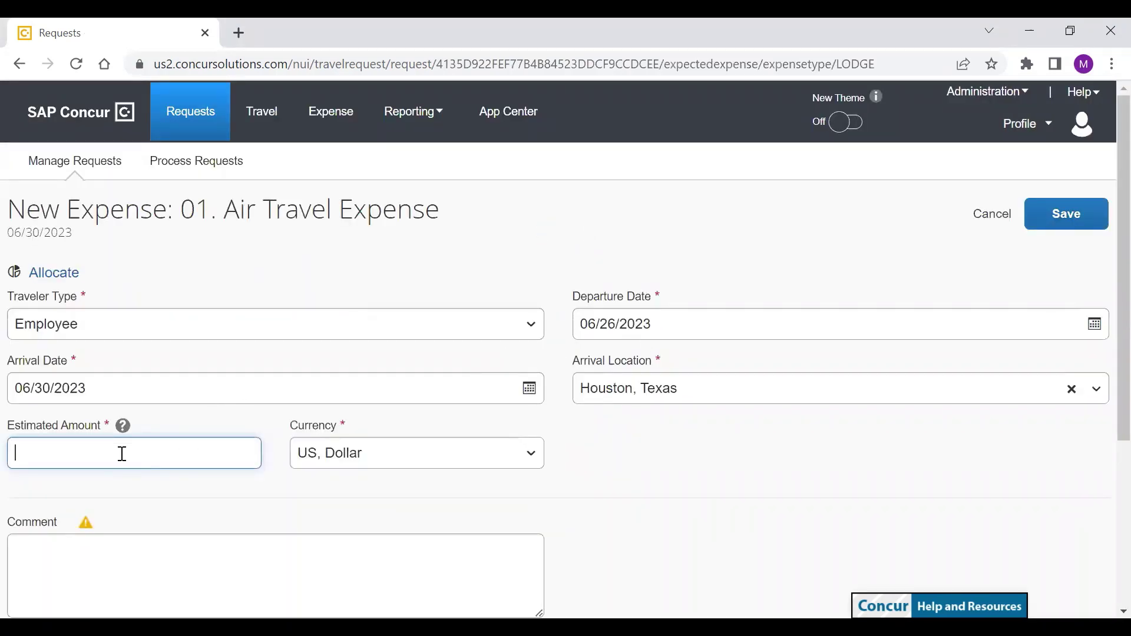
{"action": "type", "text": "350"}
{"action": "scroll", "coordinate": [276, 413], "scroll_direction": "down", "scroll_amount": 1}
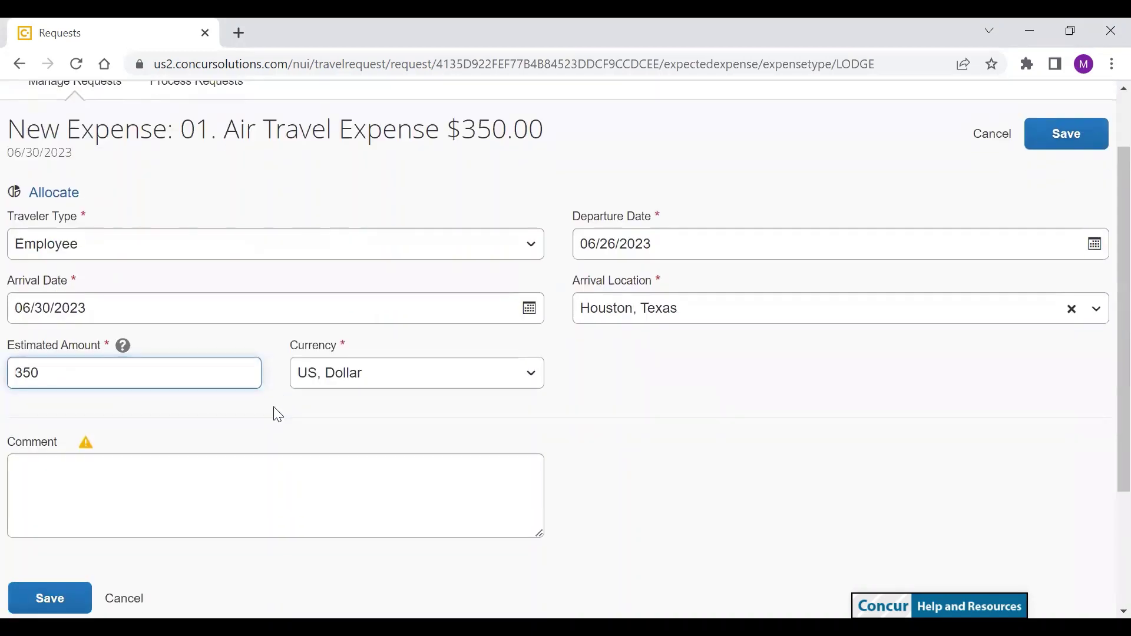
{"action": "left_click", "coordinate": [49, 589]}
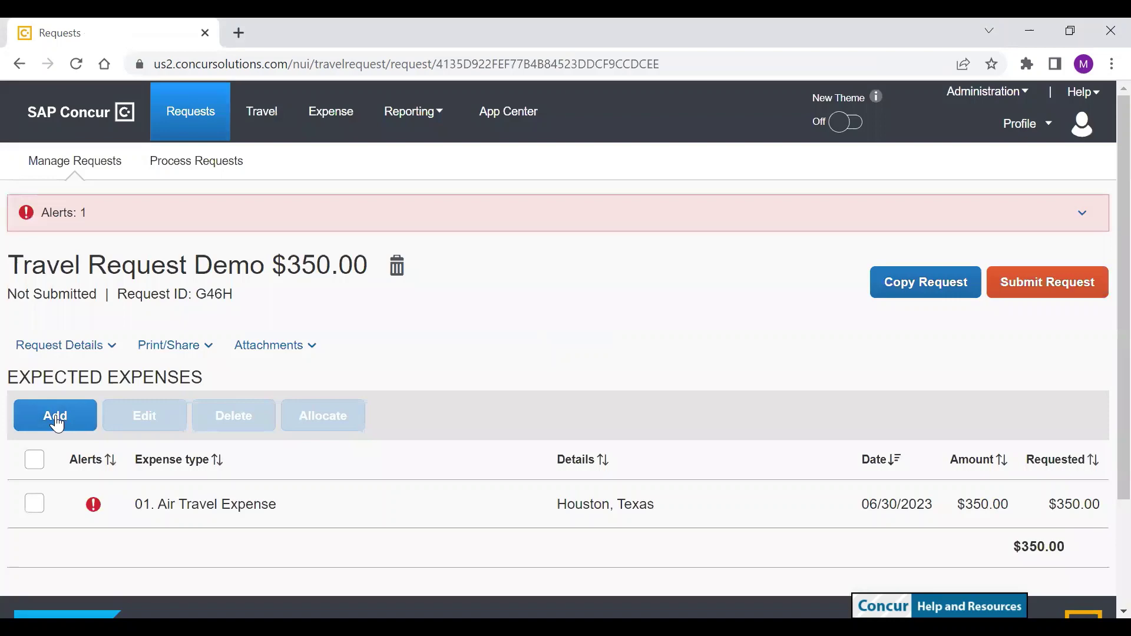
Add a 02. Lodging expected expense of $1,000 in Houston, Texas and save it.
{"action": "left_click", "coordinate": [55, 416]}
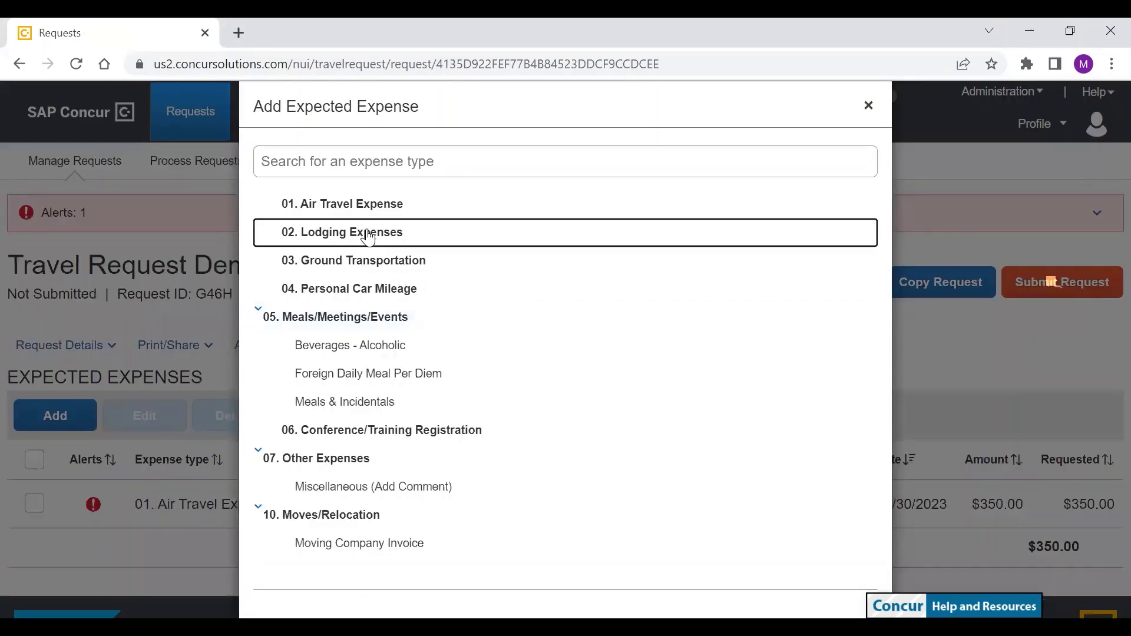
{"action": "left_click", "coordinate": [369, 238]}
{"action": "scroll", "coordinate": [419, 340], "scroll_direction": "down", "scroll_amount": 1}
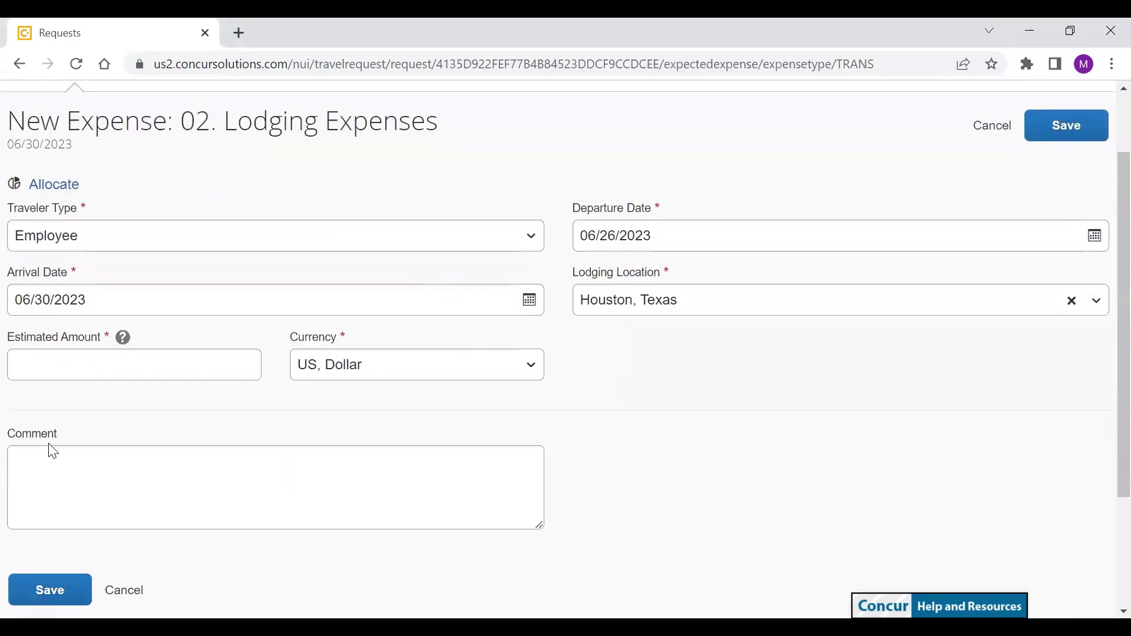
{"action": "left_click", "coordinate": [77, 354]}
{"action": "type", "text": "100"}
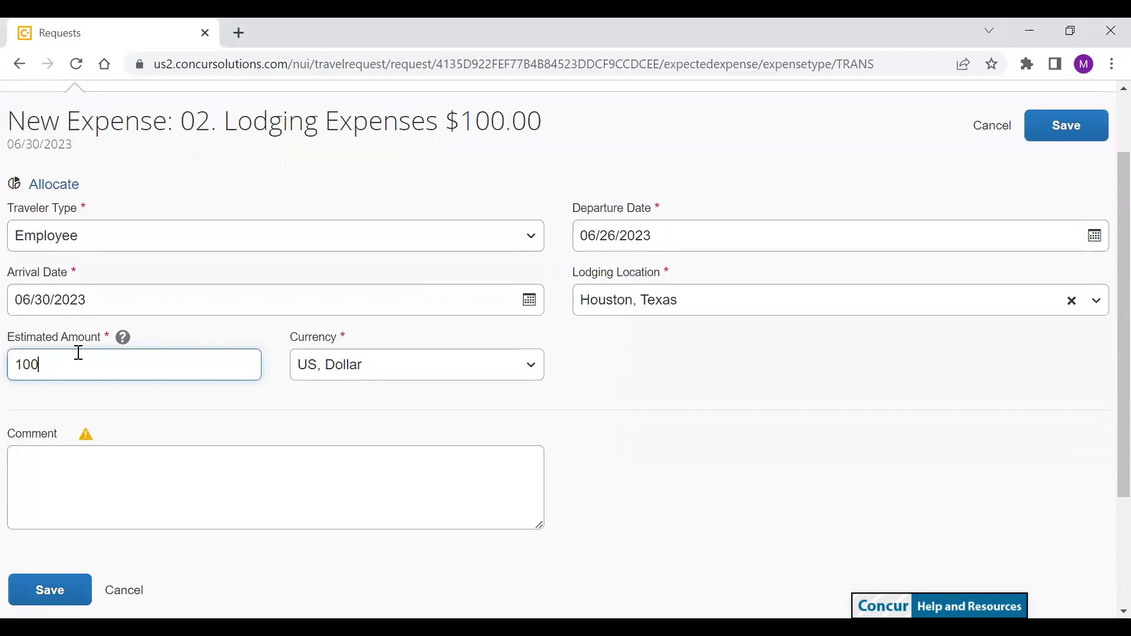
{"action": "type", "text": "0"}
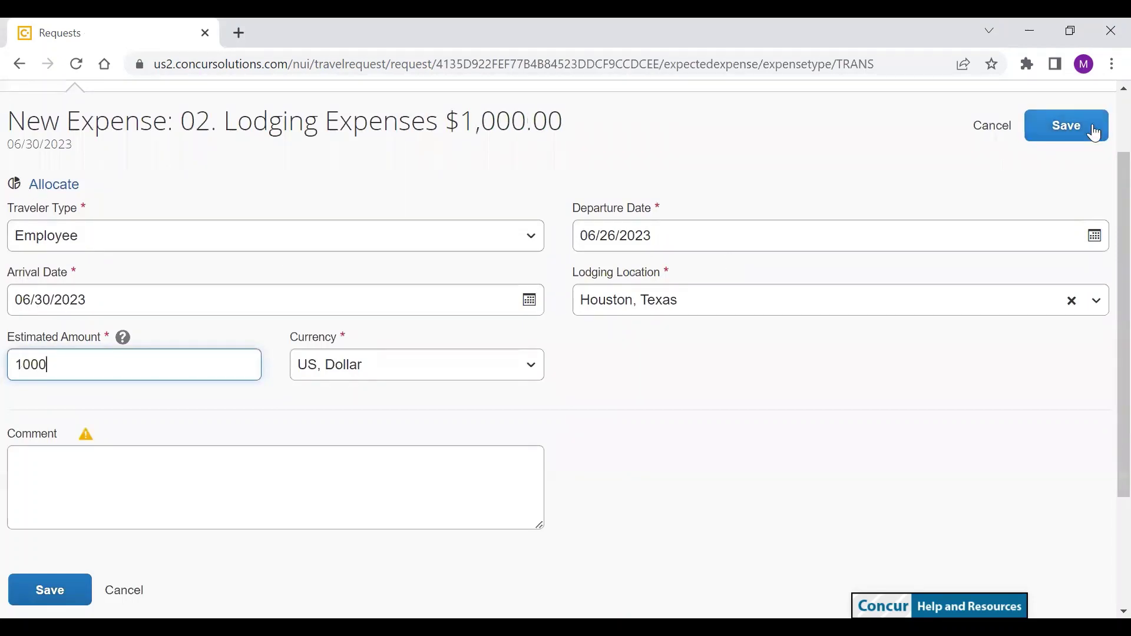
{"action": "left_click", "coordinate": [1086, 131]}
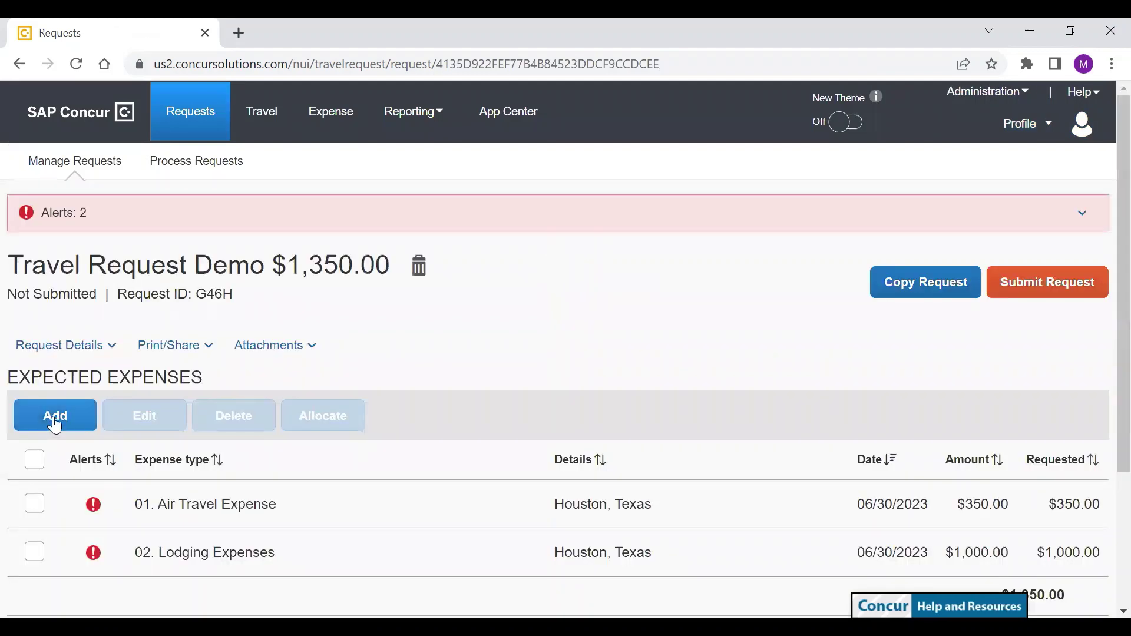
Add a $200 Ground Transportation expected expense and save it.
{"action": "left_click", "coordinate": [53, 417]}
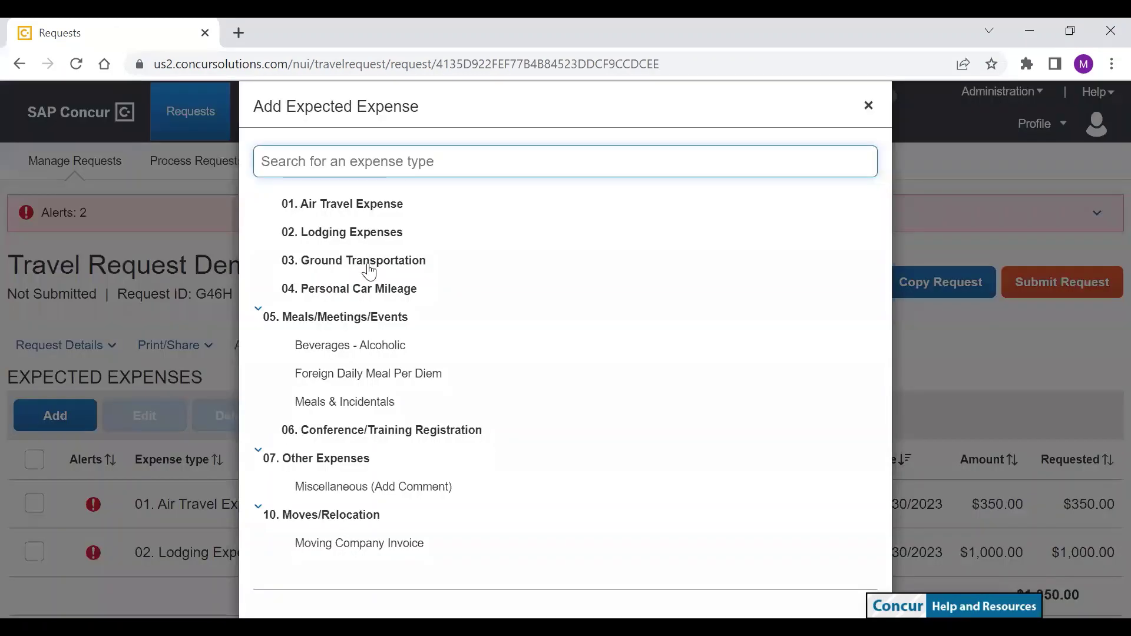
{"action": "left_click", "coordinate": [371, 270]}
{"action": "left_click", "coordinate": [664, 387]}
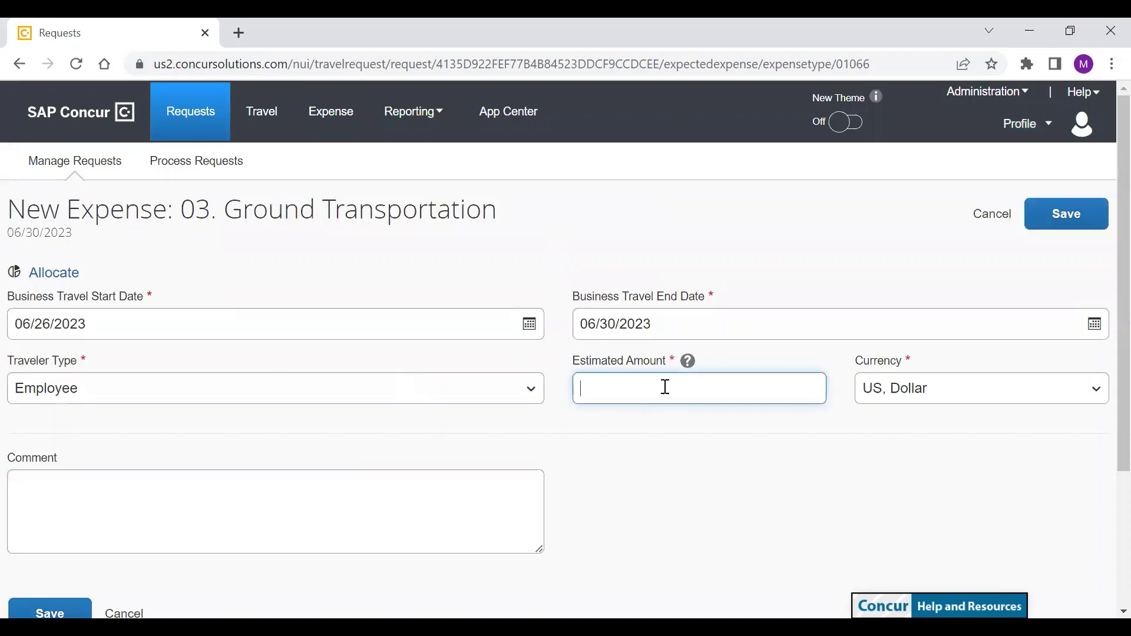
{"action": "type", "text": "200"}
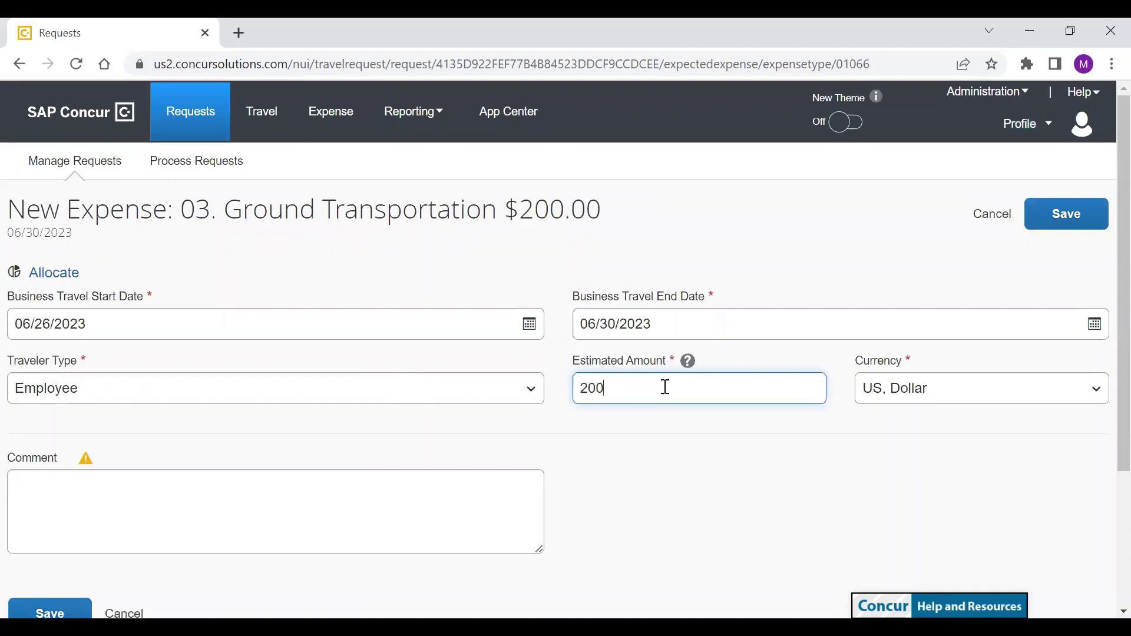
{"action": "left_click", "coordinate": [1085, 215]}
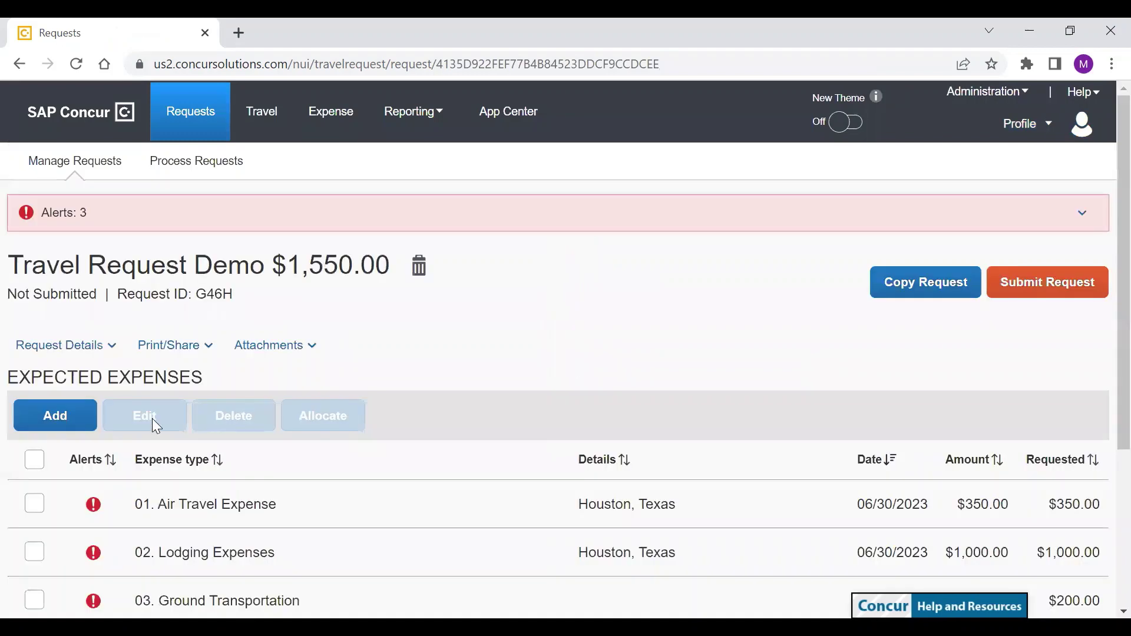
Add a $300 Meals & Incidentals expense for 4 days, answering No on the prompt, and save it.
{"action": "left_click", "coordinate": [52, 417]}
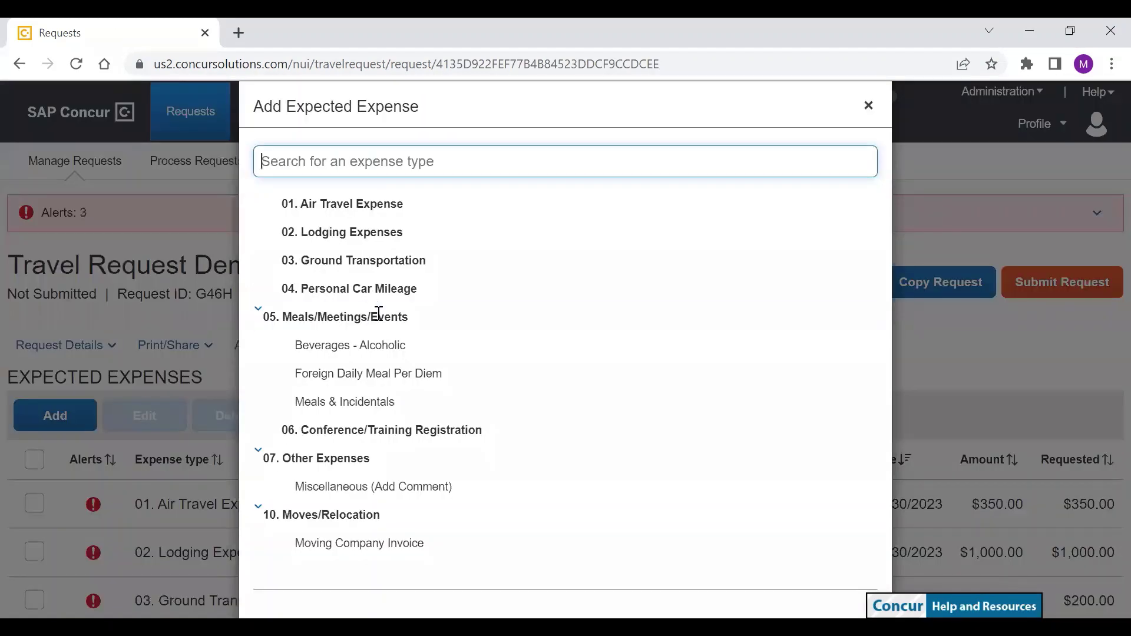
{"action": "left_click", "coordinate": [366, 403]}
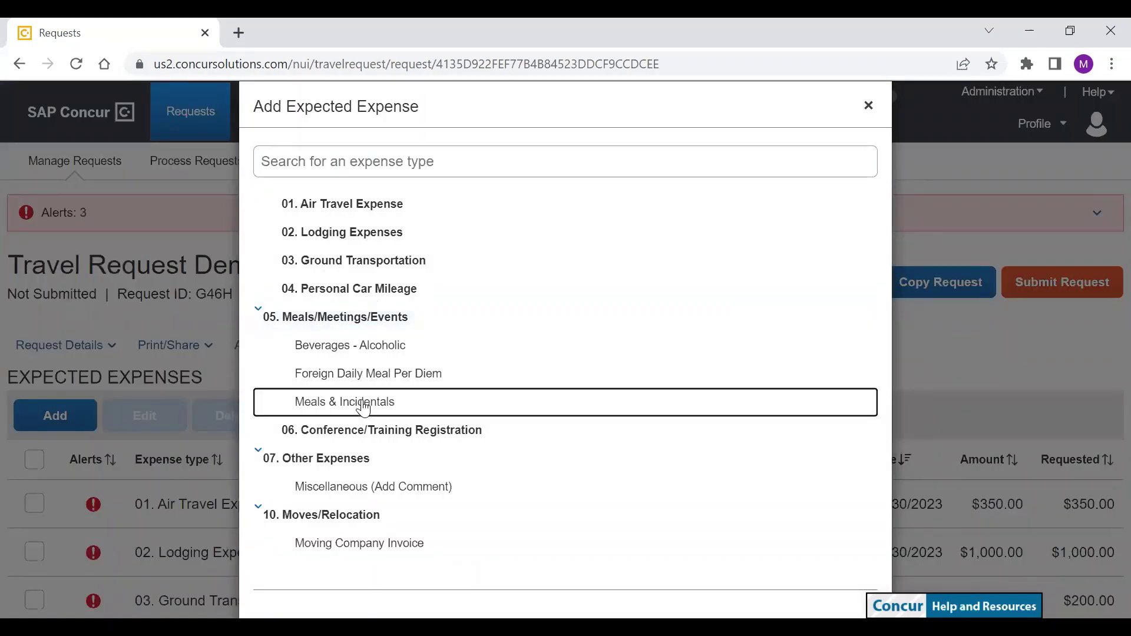
{"action": "left_click", "coordinate": [205, 447]}
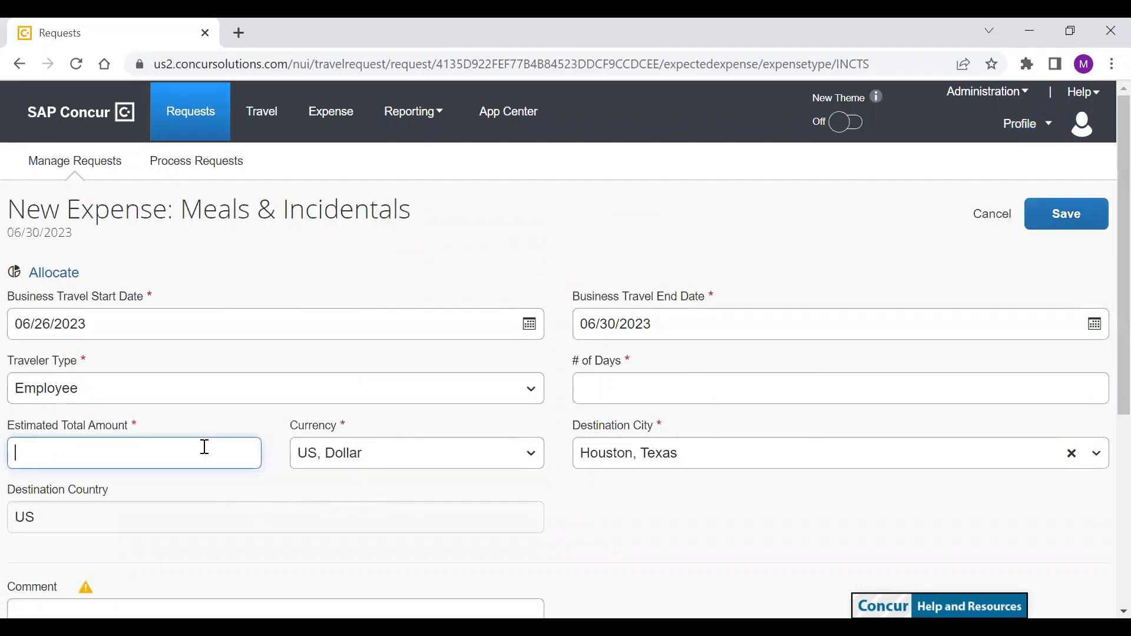
{"action": "type", "text": "3"}
{"action": "type", "text": "00"}
{"action": "left_click", "coordinate": [1056, 212]}
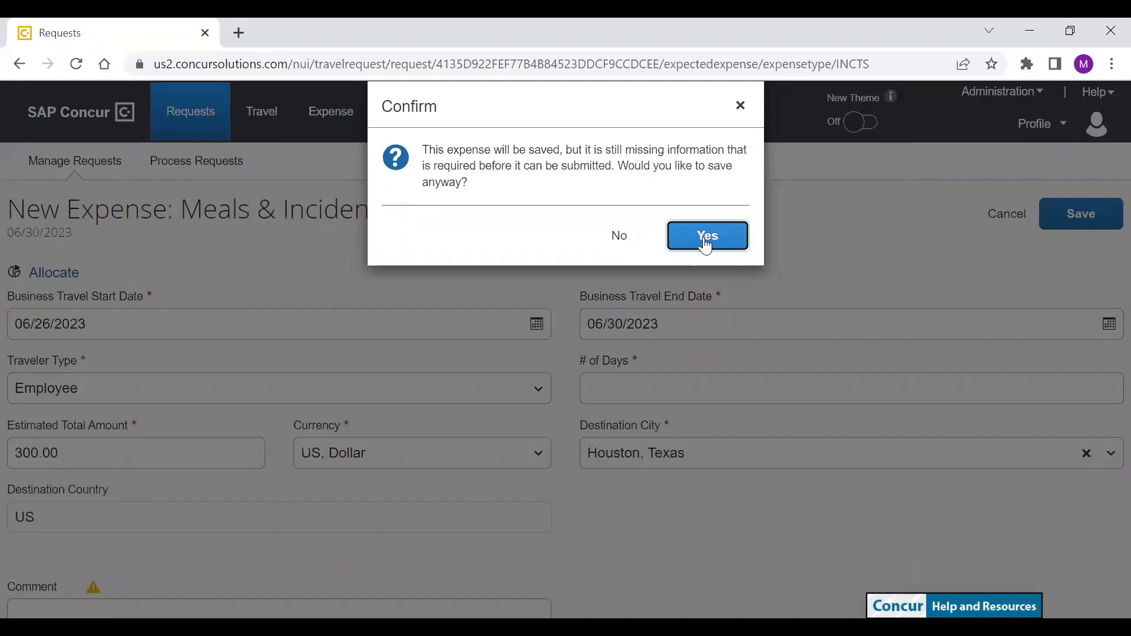
{"action": "left_click", "coordinate": [615, 239]}
{"action": "left_click", "coordinate": [645, 382]}
{"action": "type", "text": "4"}
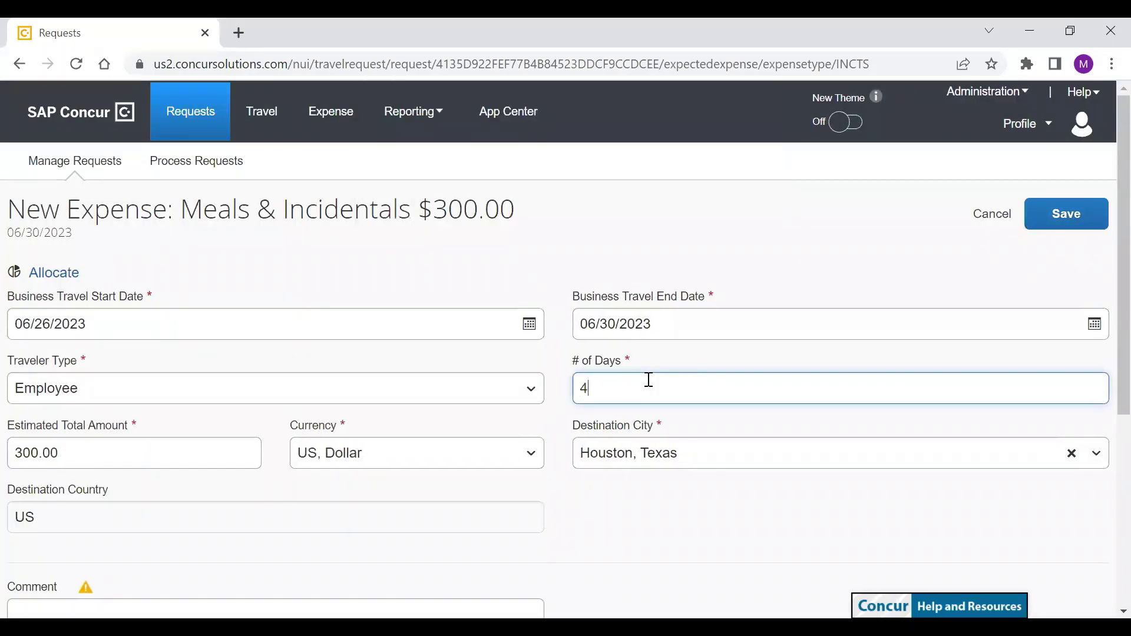
{"action": "left_click", "coordinate": [1065, 214]}
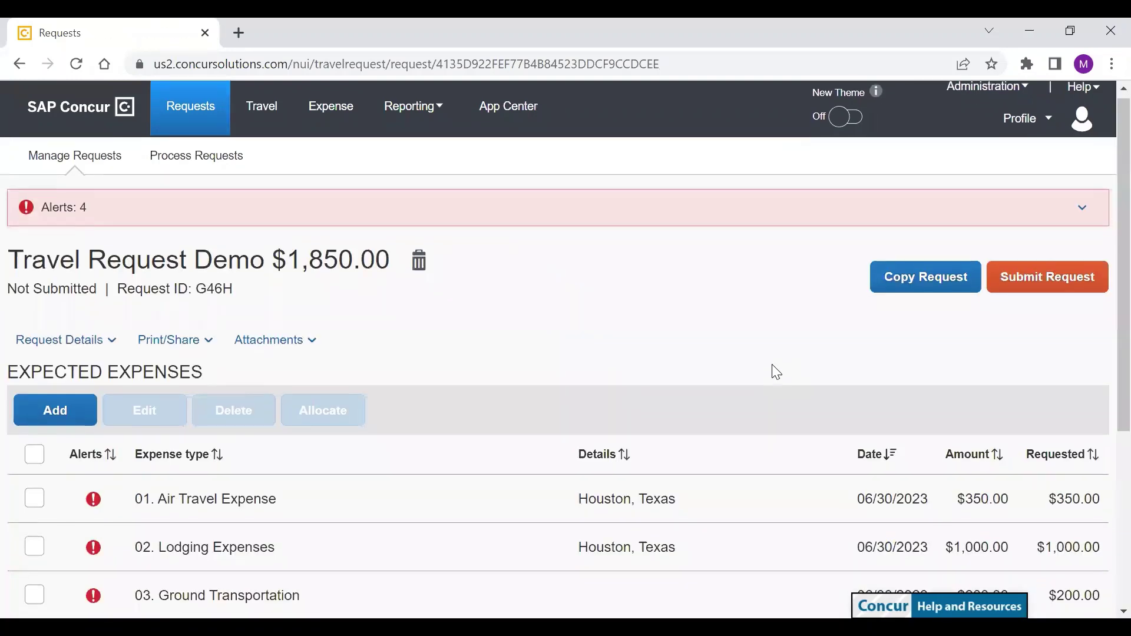
{"action": "scroll", "coordinate": [772, 371], "scroll_direction": "down", "scroll_amount": 2}
{"action": "scroll", "coordinate": [760, 378], "scroll_direction": "up", "scroll_amount": 1}
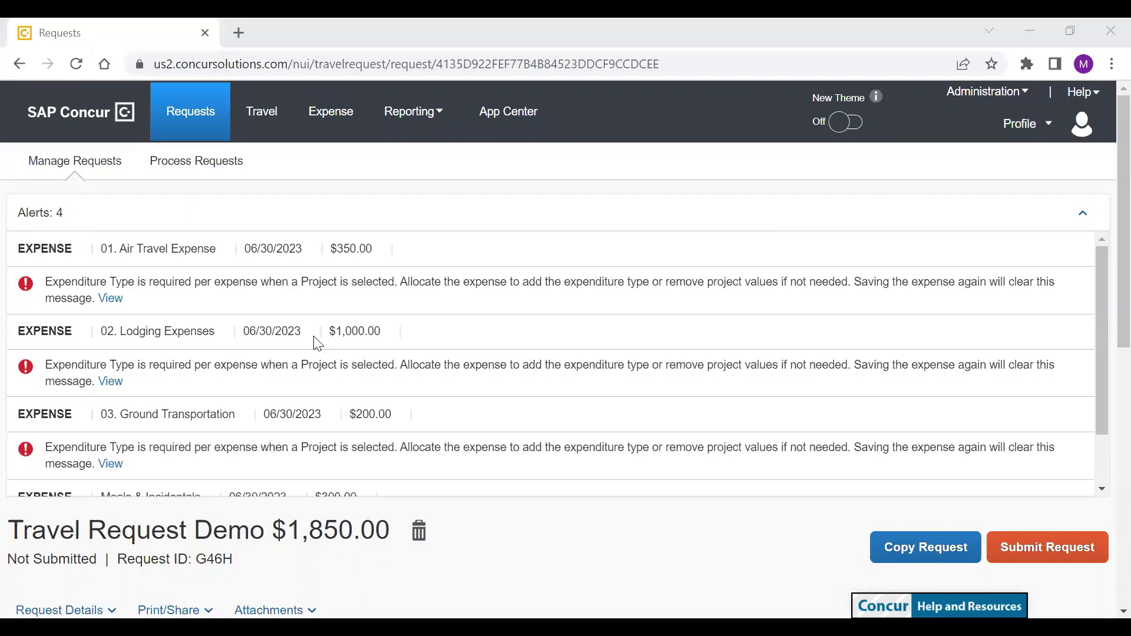
{"action": "scroll", "coordinate": [338, 327], "scroll_direction": "down", "scroll_amount": 1}
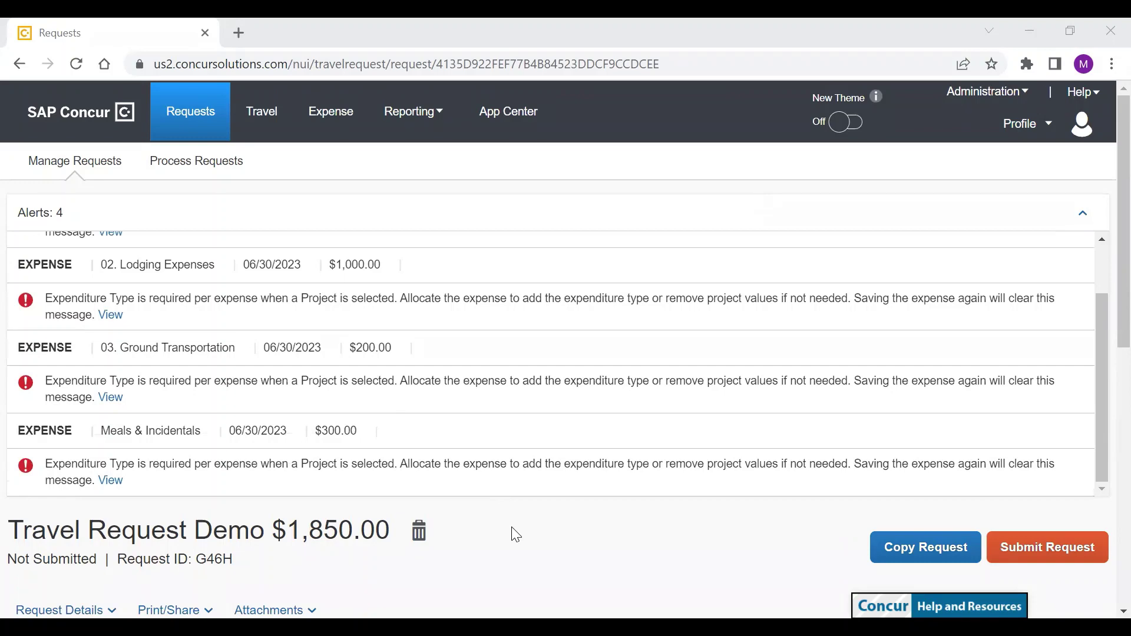
{"action": "scroll", "coordinate": [515, 534], "scroll_direction": "down", "scroll_amount": 2}
{"action": "scroll", "coordinate": [509, 504], "scroll_direction": "down", "scroll_amount": 1}
{"action": "scroll", "coordinate": [494, 441], "scroll_direction": "down", "scroll_amount": 1}
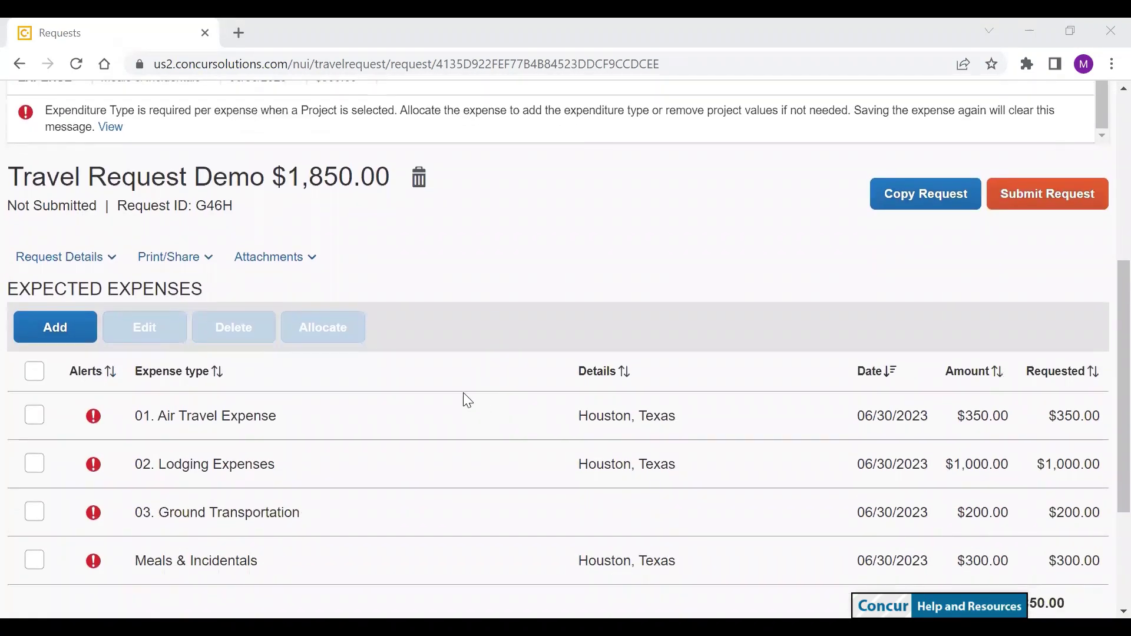
{"action": "scroll", "coordinate": [463, 396], "scroll_direction": "down", "scroll_amount": 1}
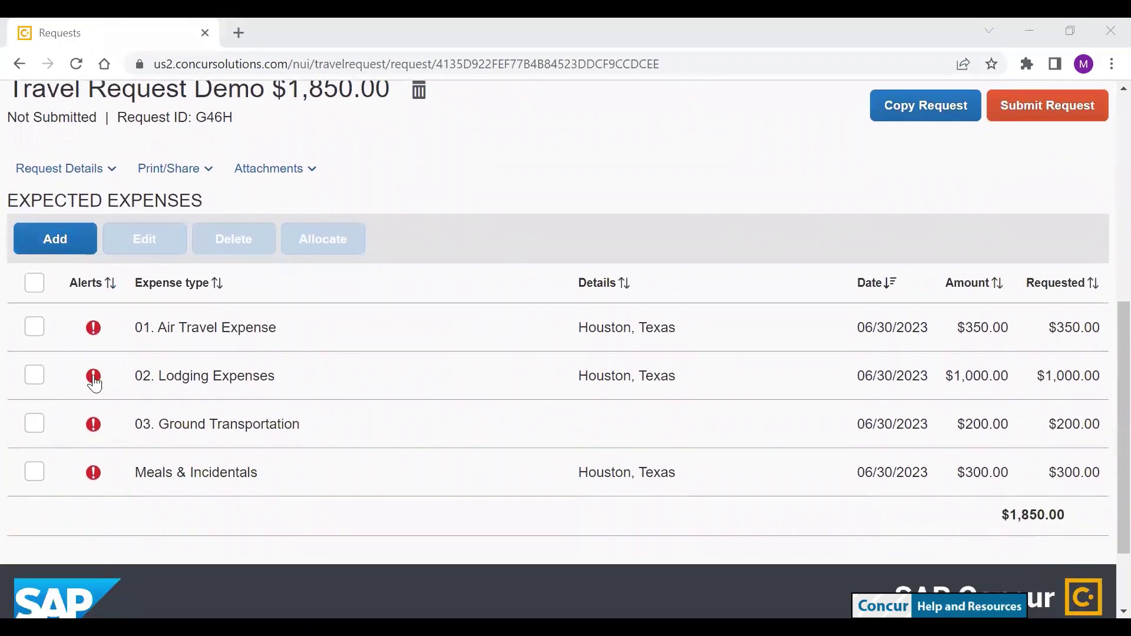
Select all four expected expenses and add a new allocation line for them.
{"action": "left_click", "coordinate": [35, 284]}
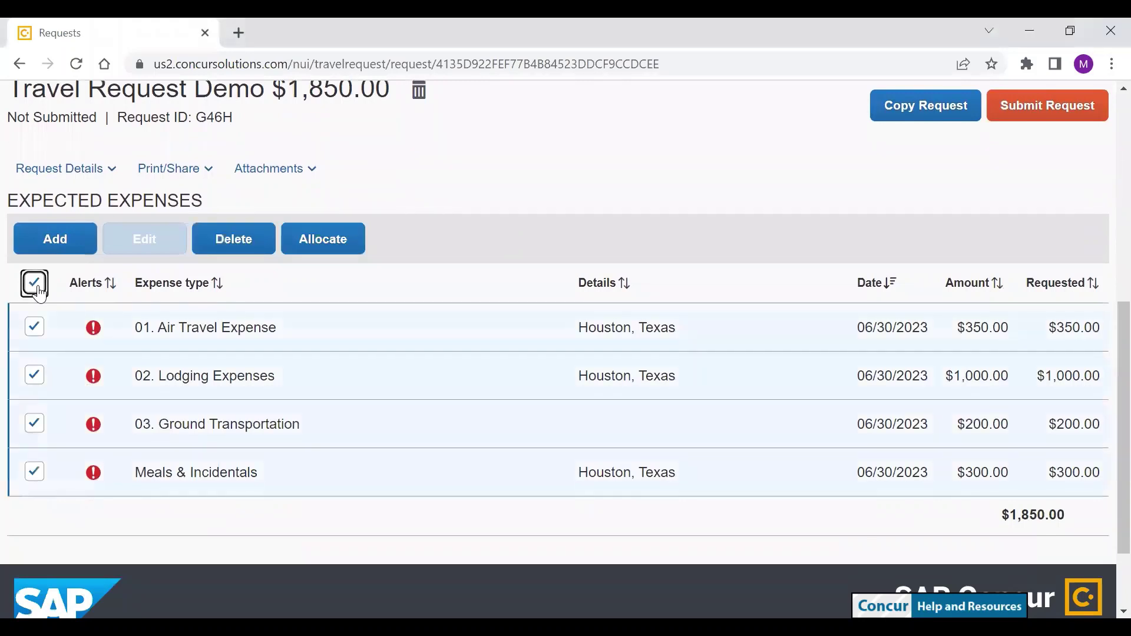
{"action": "left_click", "coordinate": [332, 240]}
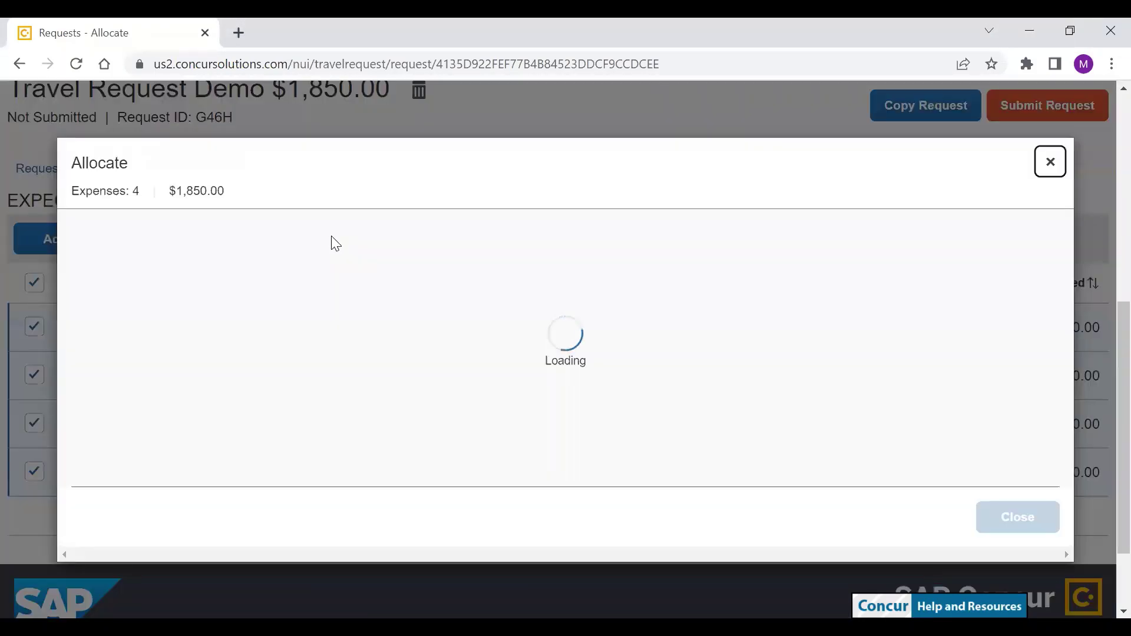
{"action": "scroll", "coordinate": [354, 277], "scroll_direction": "down", "scroll_amount": 1}
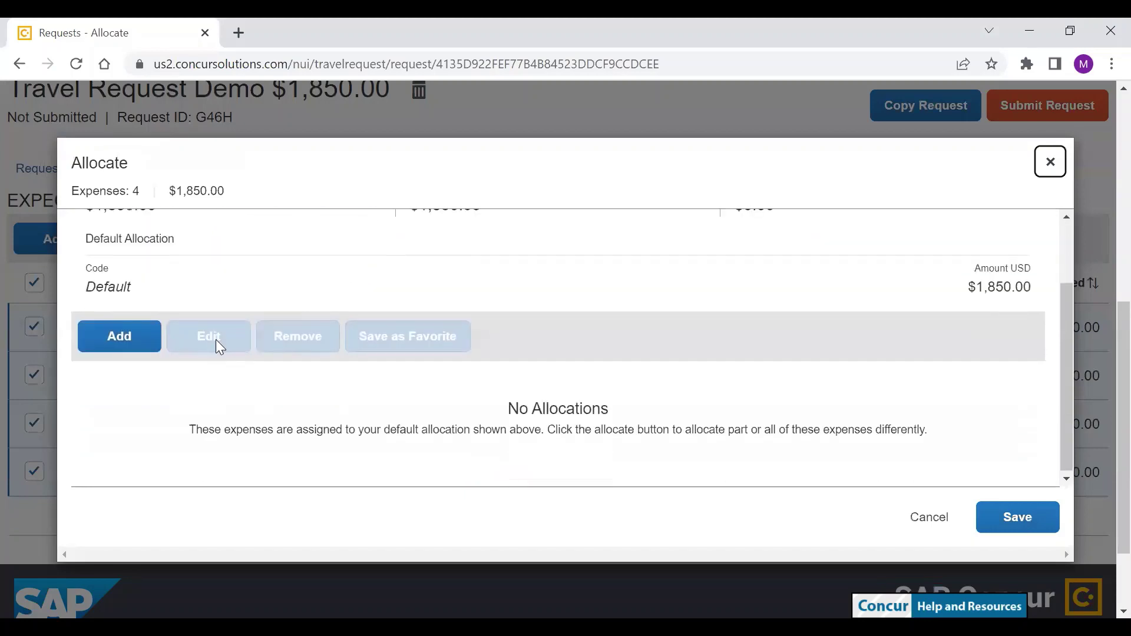
{"action": "left_click", "coordinate": [118, 336]}
{"action": "scroll", "coordinate": [566, 315], "scroll_direction": "down", "scroll_amount": 3}
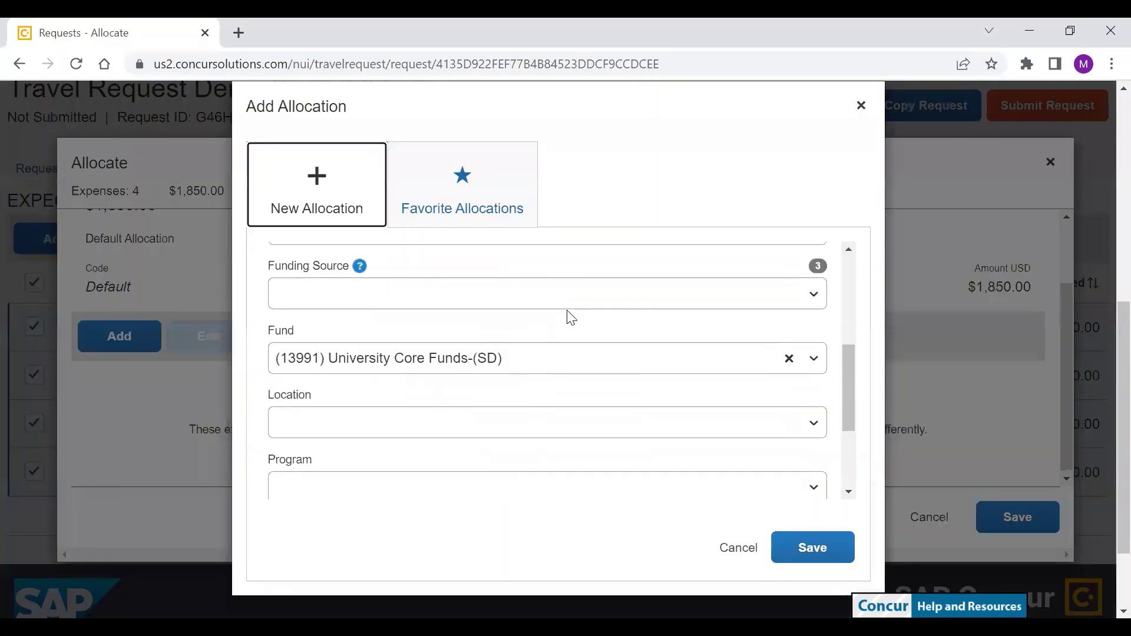
{"action": "scroll", "coordinate": [571, 317], "scroll_direction": "down", "scroll_amount": 2}
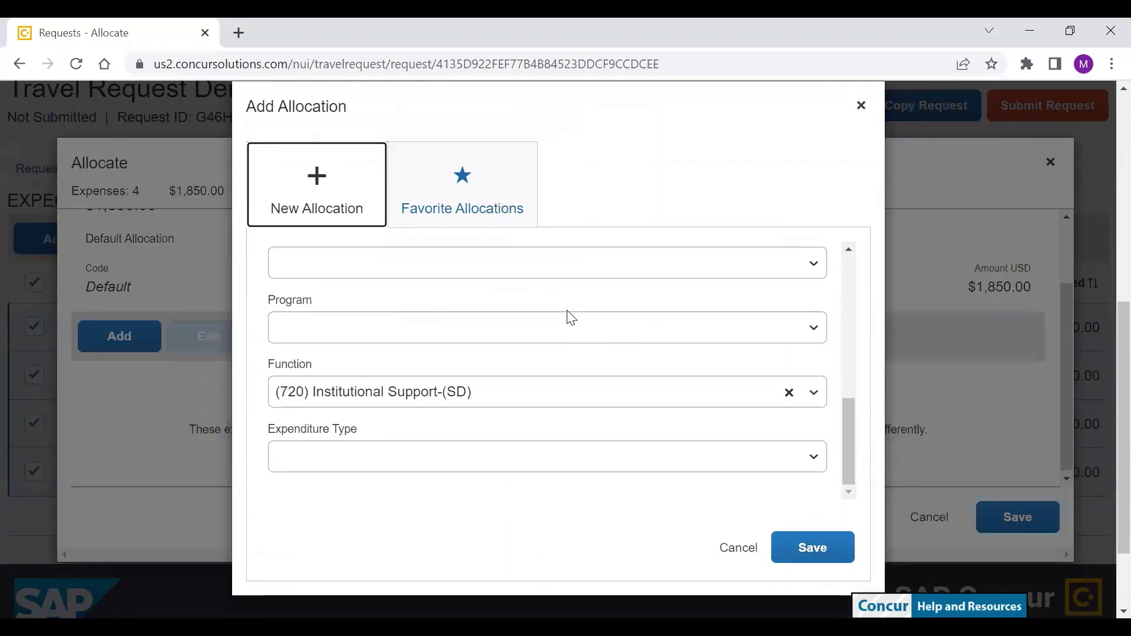
Set the expenditure type to 536001 Travel-U.S. Out of State and save the new allocation.
{"action": "left_click", "coordinate": [344, 467]}
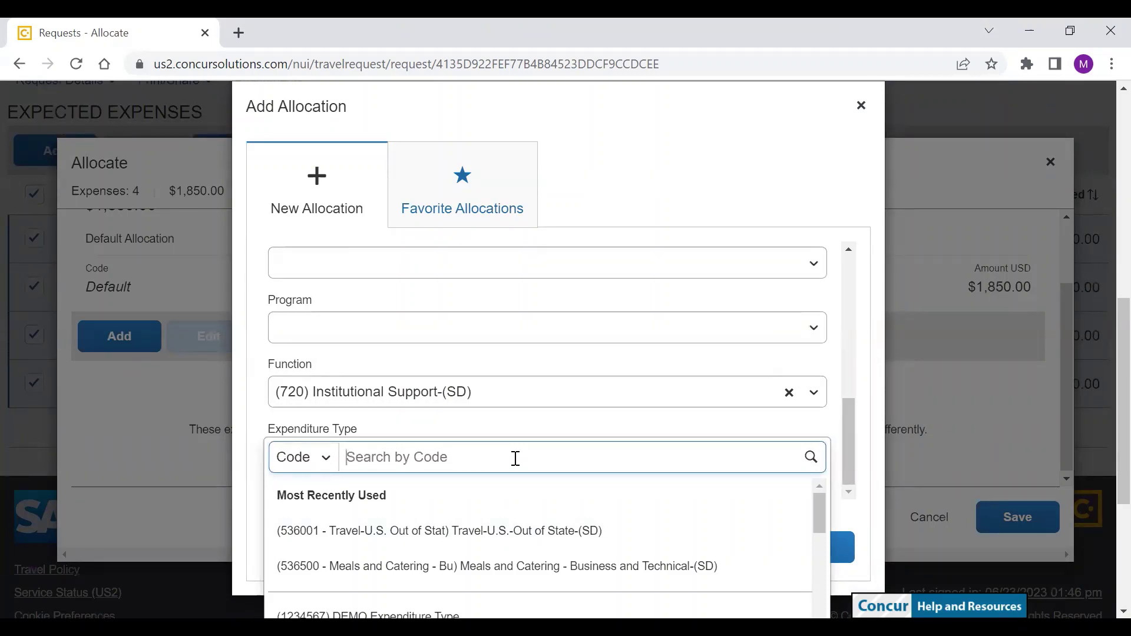
{"action": "type", "text": "53"}
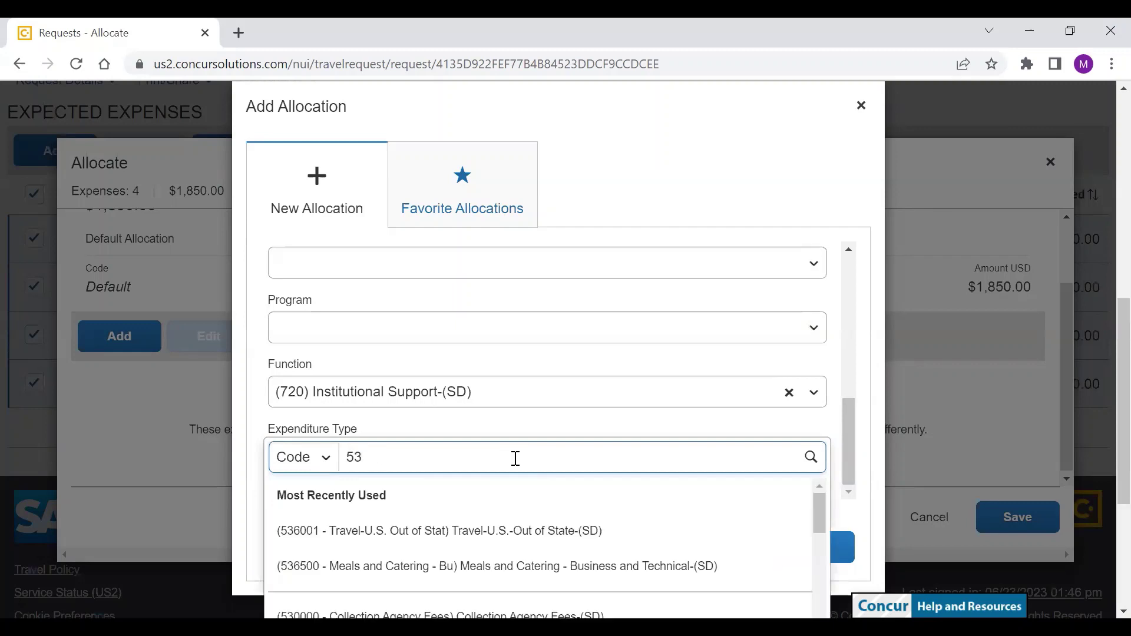
{"action": "type", "text": "6001"}
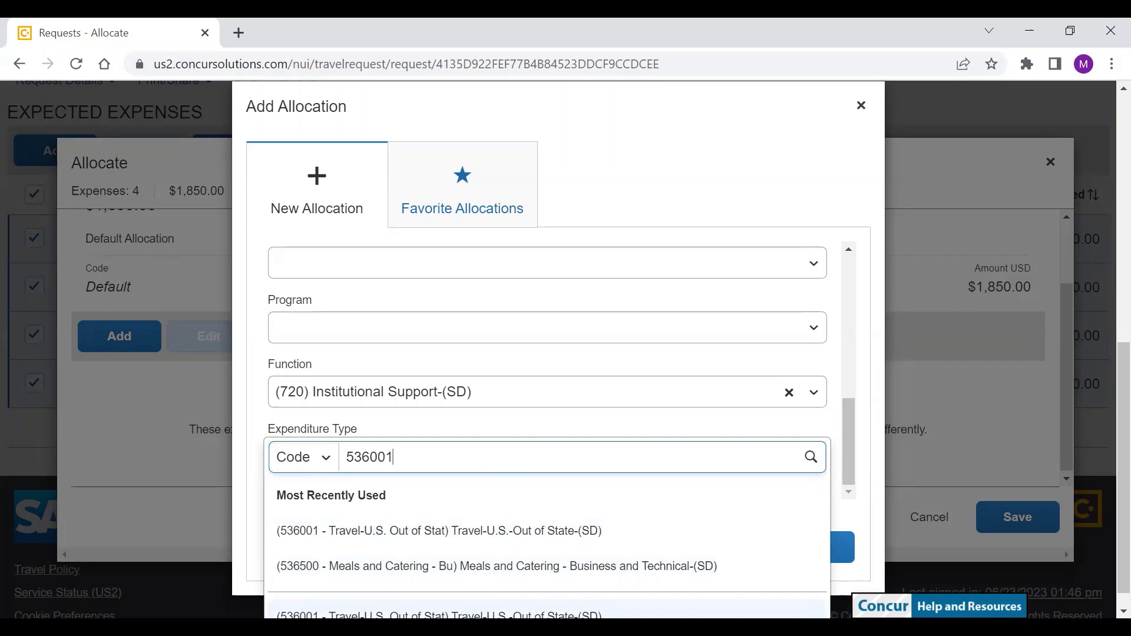
{"action": "key", "text": "Return"}
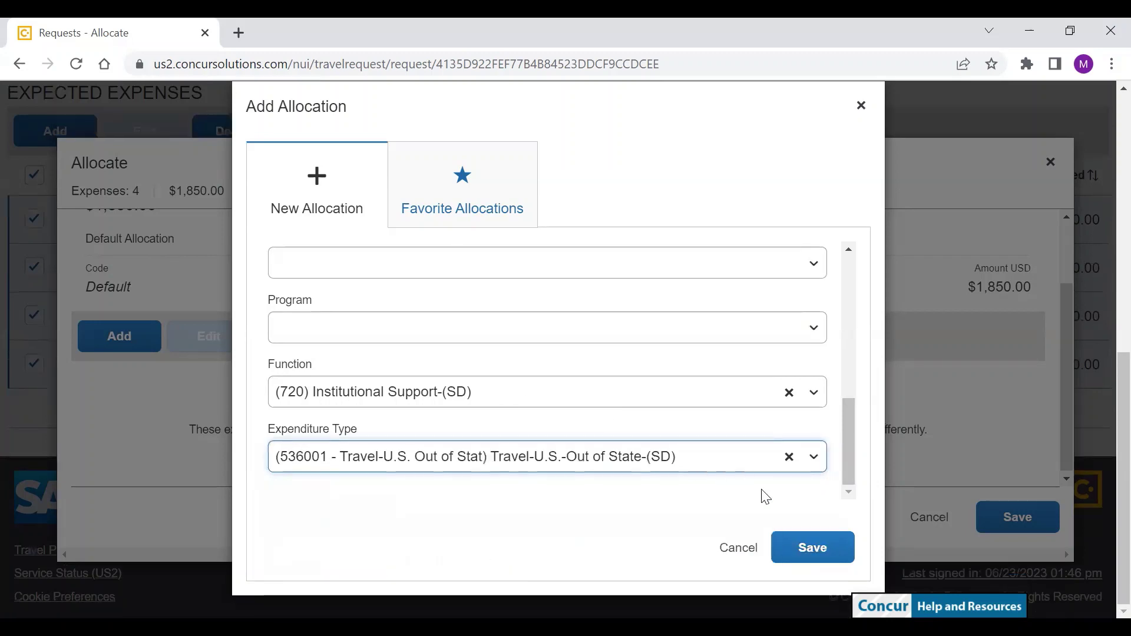
{"action": "left_click", "coordinate": [814, 548]}
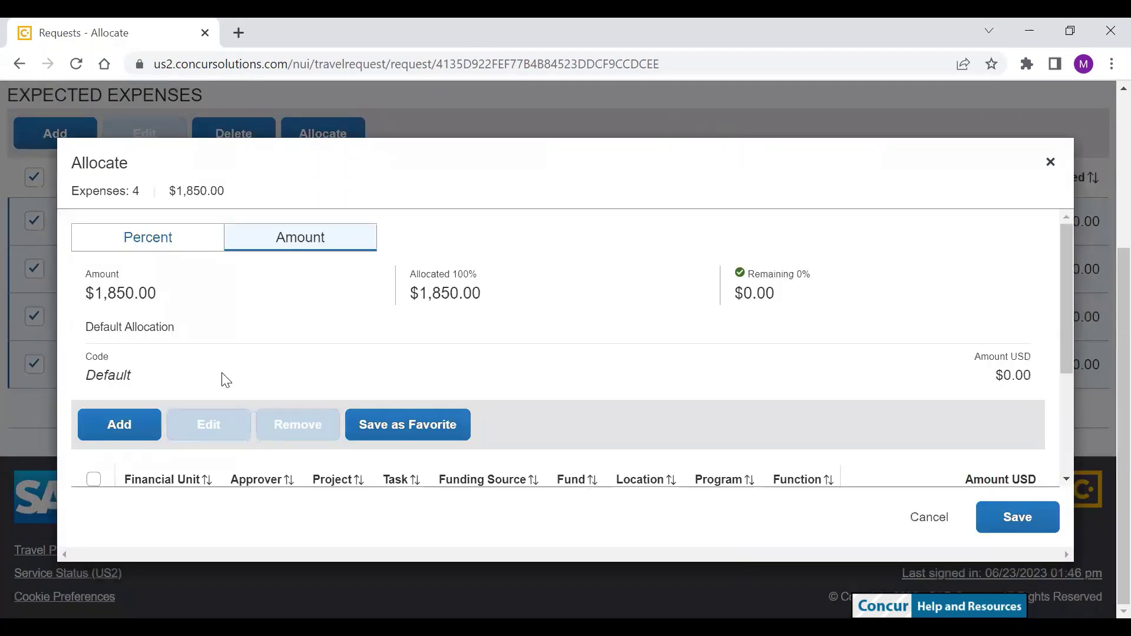
{"action": "scroll", "coordinate": [531, 321], "scroll_direction": "down", "scroll_amount": 3}
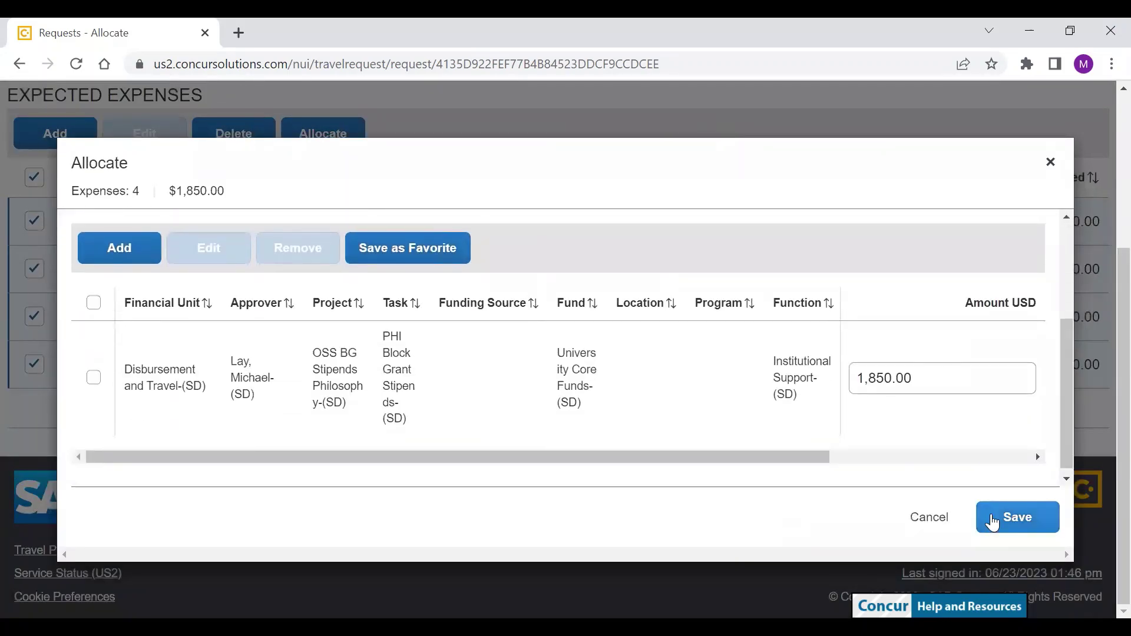
Save the full $1,850 allocation so all four expenses show as Allocated.
{"action": "left_click", "coordinate": [992, 522]}
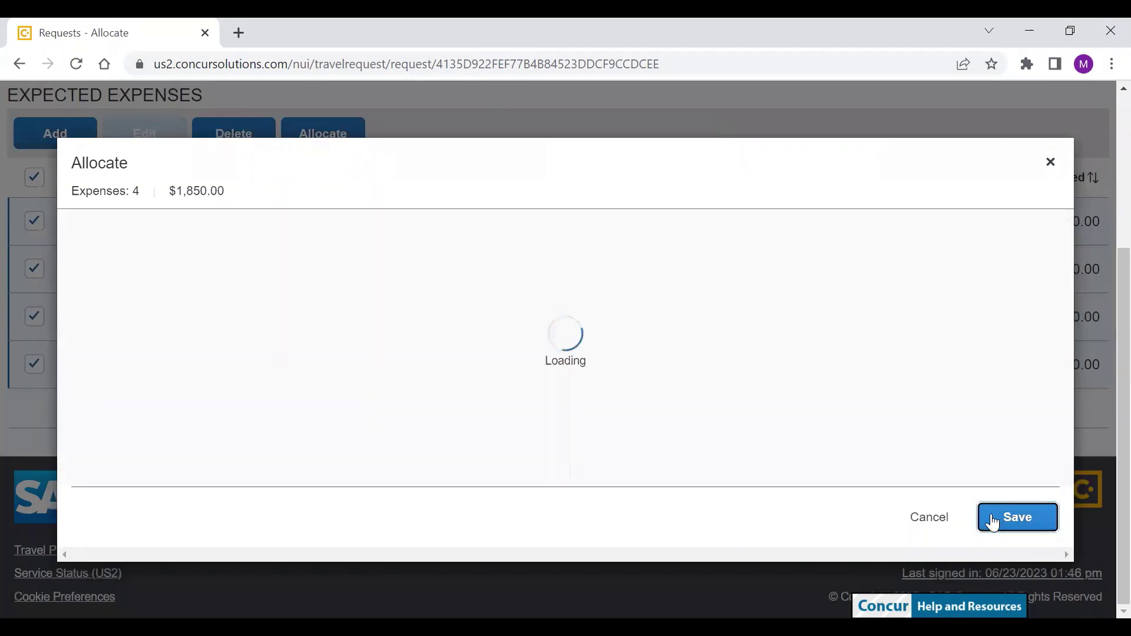